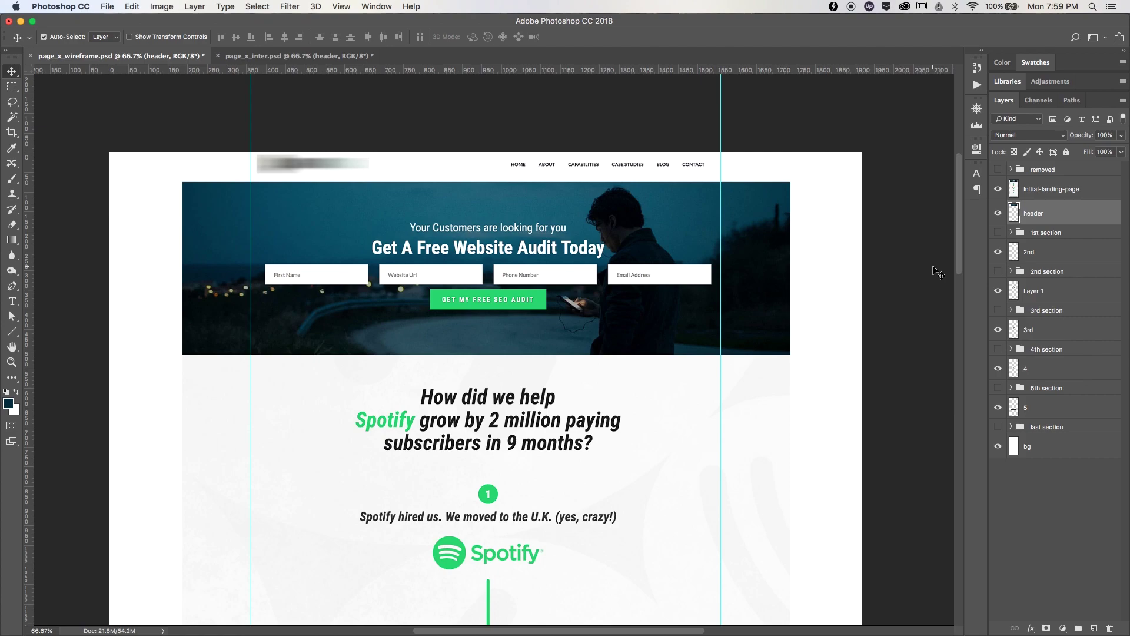
Reveal the 'removed' group's red cross-outs over the navigation links and form fields, then review the page
scroll(938, 272, "down", 15)
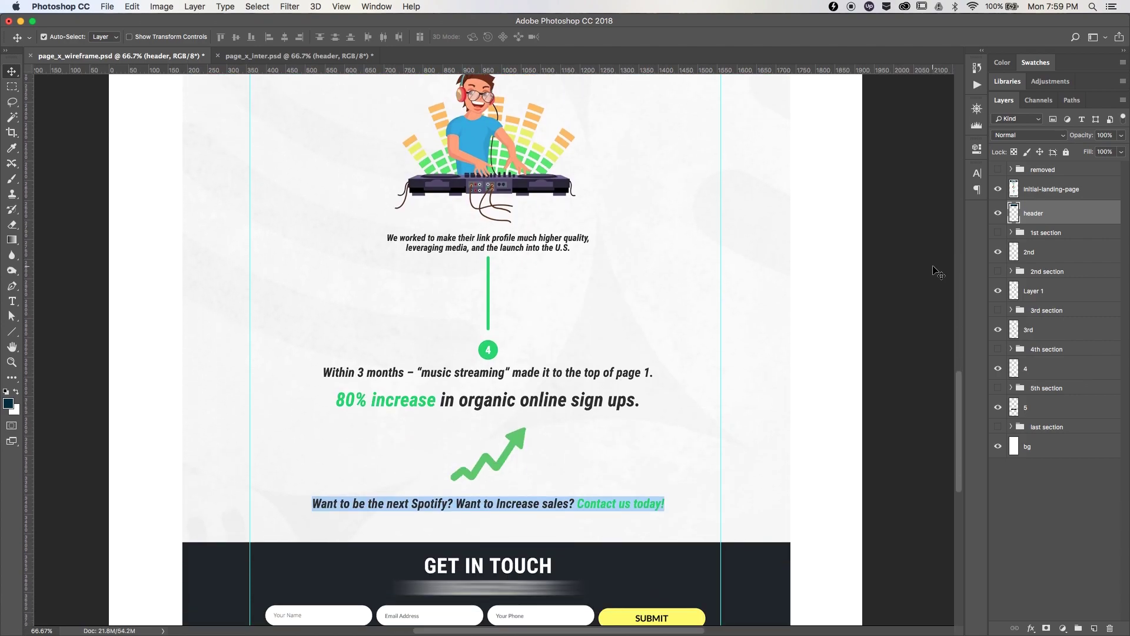
scroll(937, 272, "down", 4)
scroll(937, 272, "up", 20)
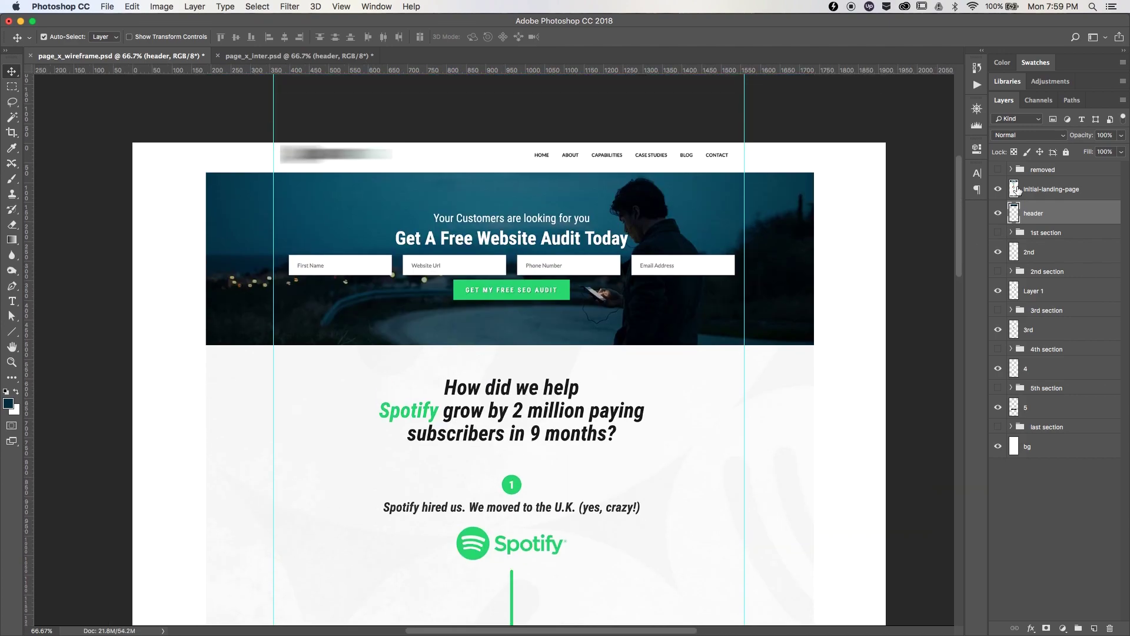
left_click(998, 170)
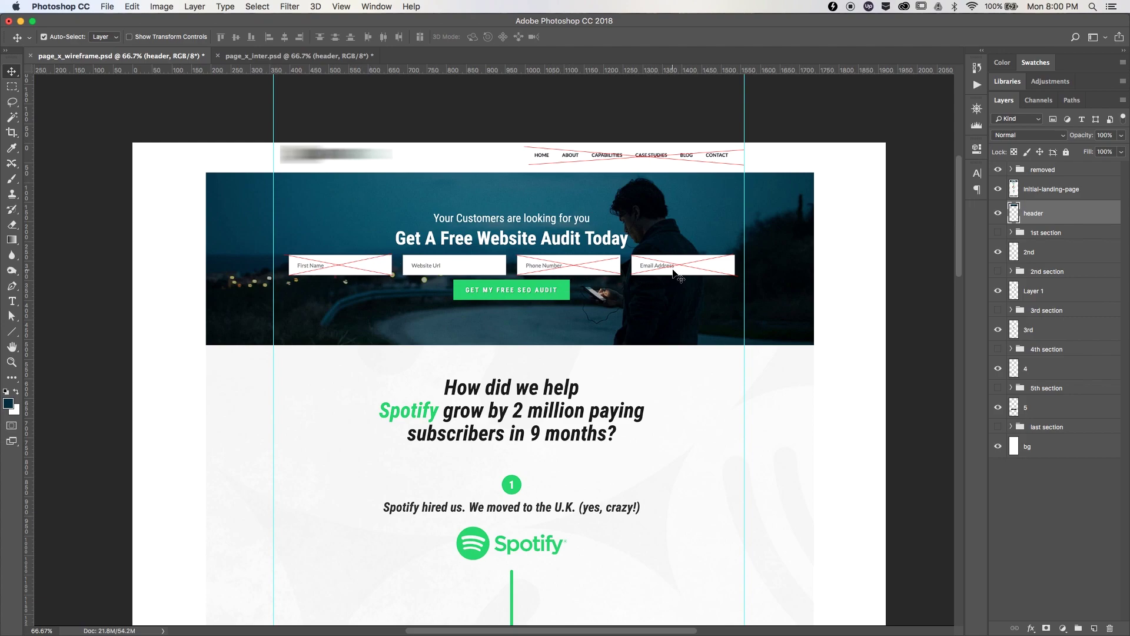
scroll(667, 319, "down", 5)
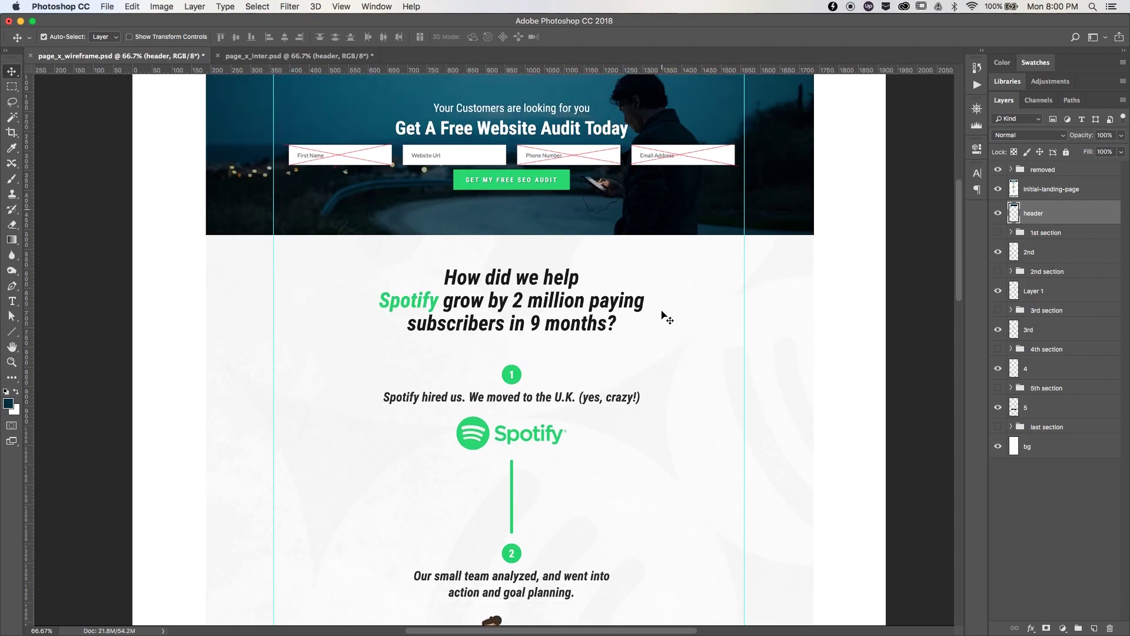
scroll(667, 318, "down", 15)
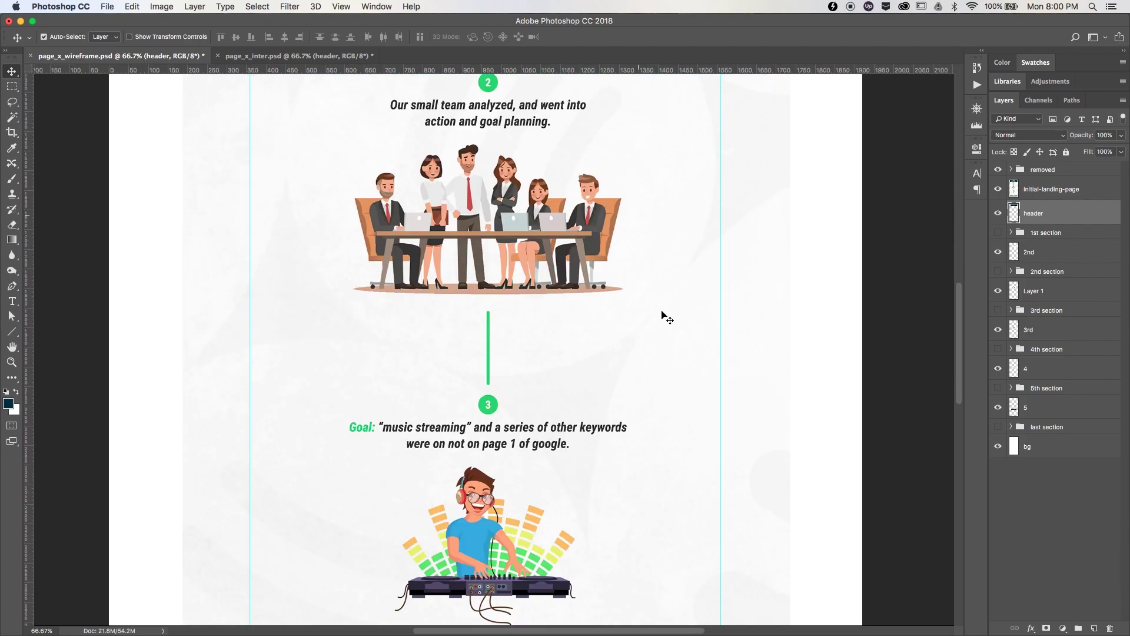
scroll(667, 318, "down", 16)
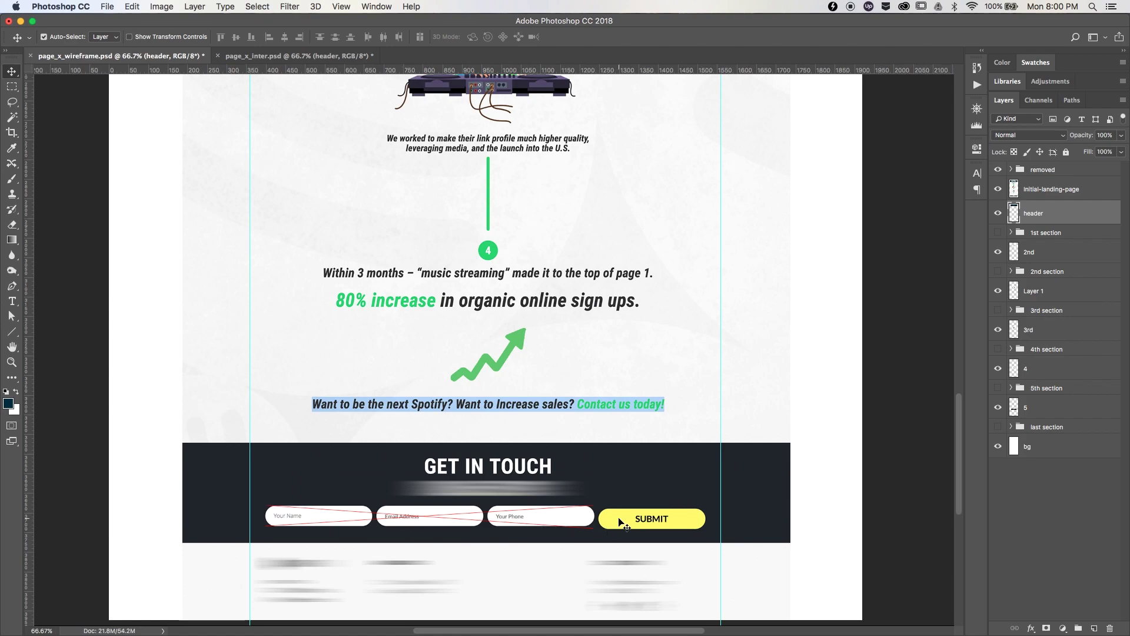
scroll(623, 524, "up", 20)
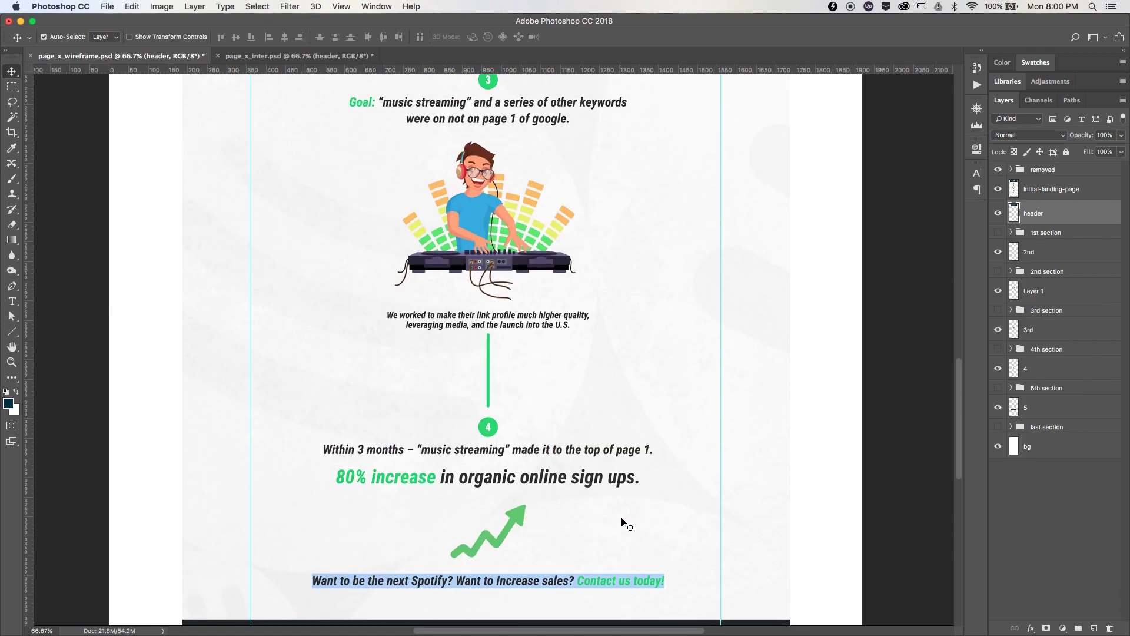
Hide the 'removed' and 'initial-landing-page' groups, then review the header with only the Website Url field
left_click(997, 170)
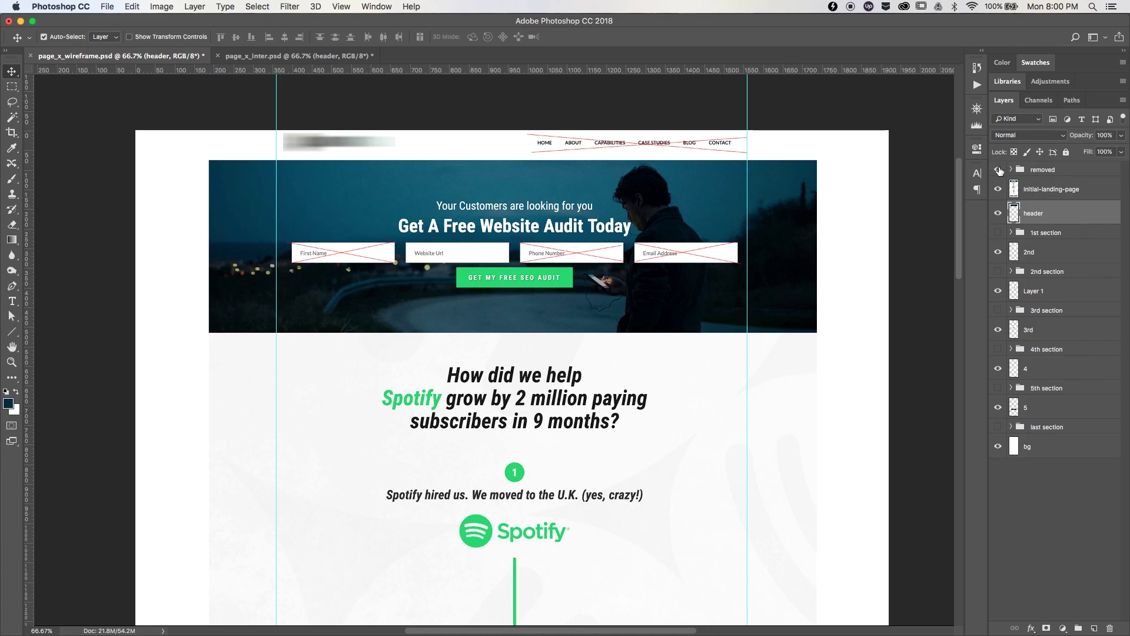
left_click(998, 189)
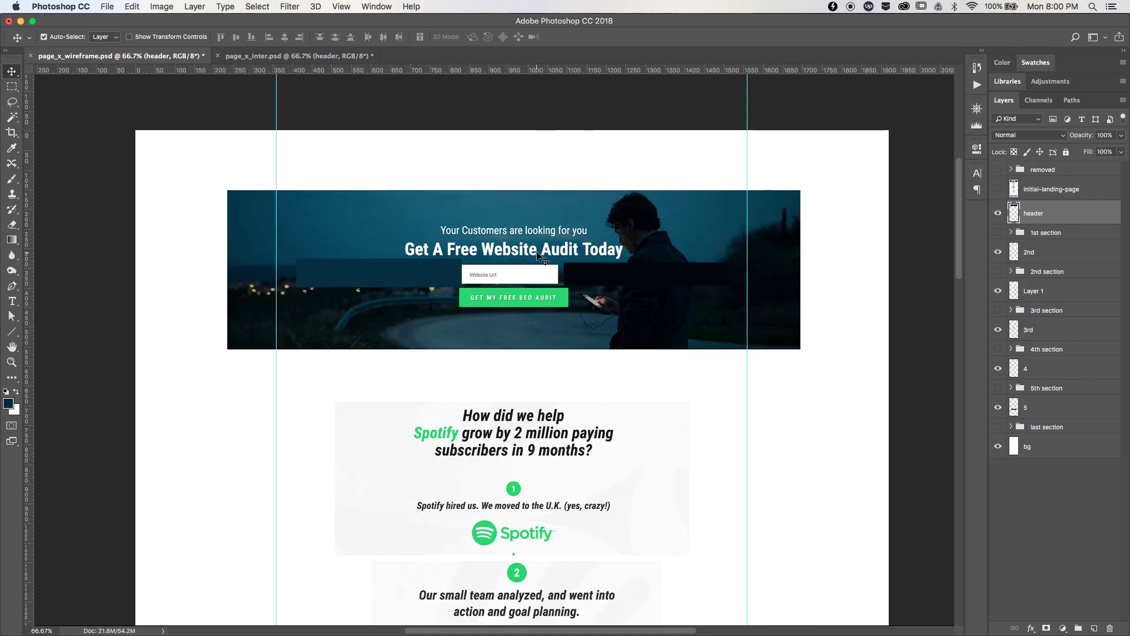
scroll(553, 307, "down", 6)
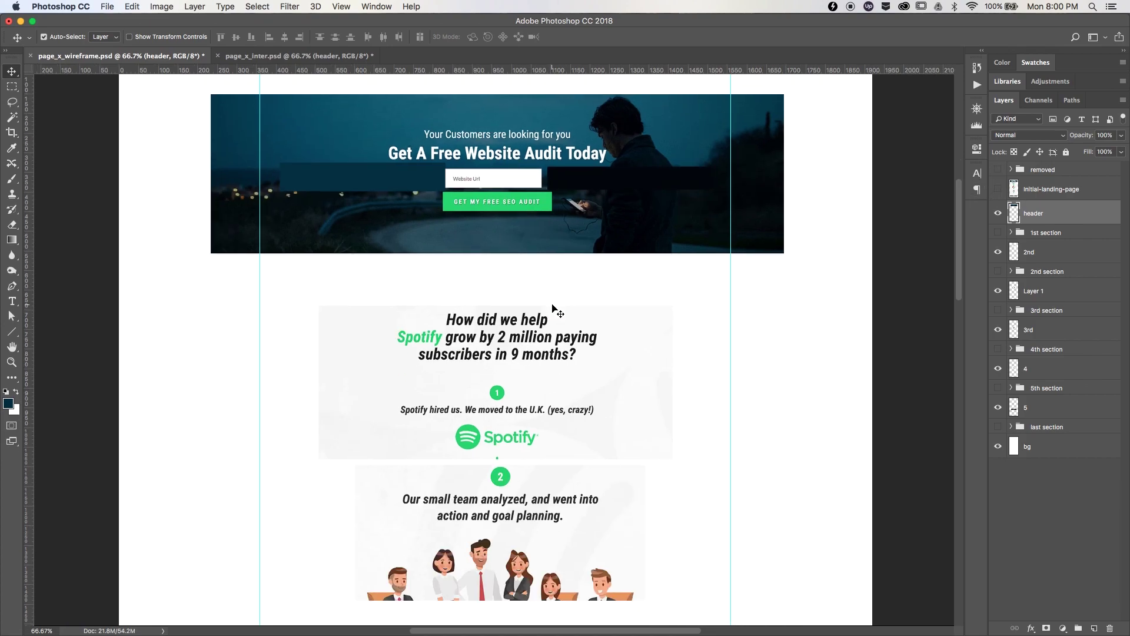
scroll(553, 308, "down", 3)
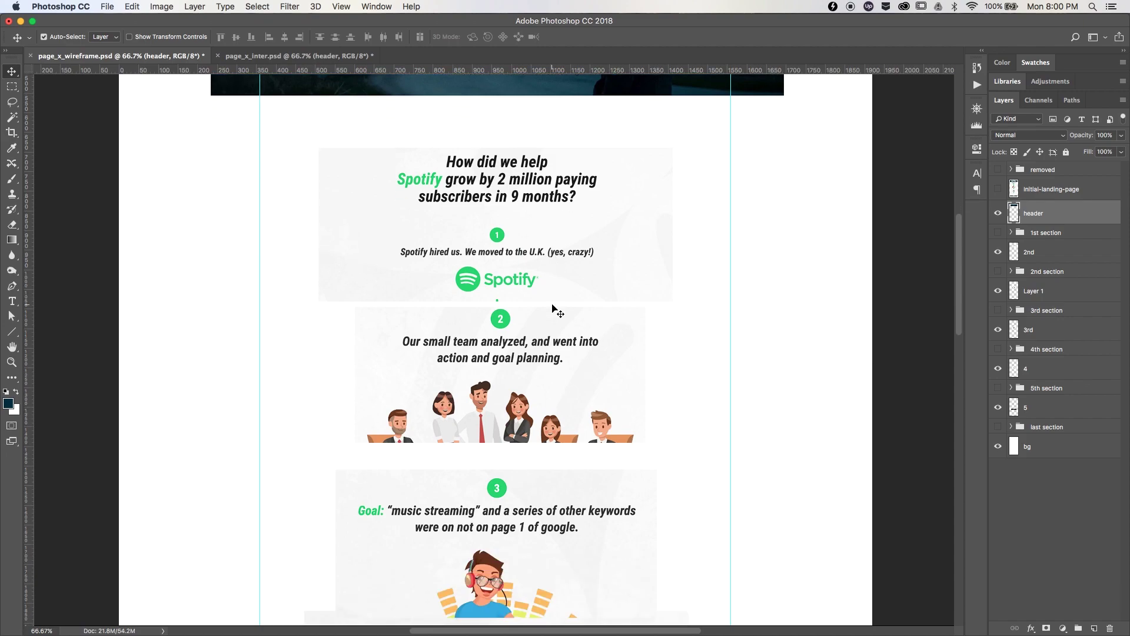
scroll(553, 309, "down", 12)
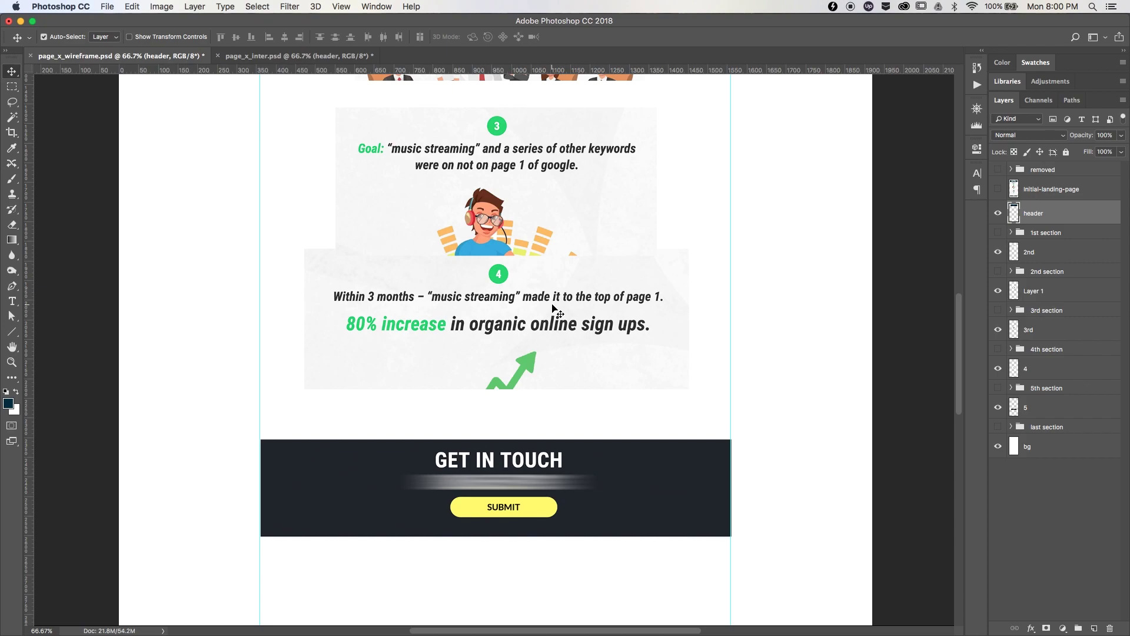
scroll(553, 306, "up", 20)
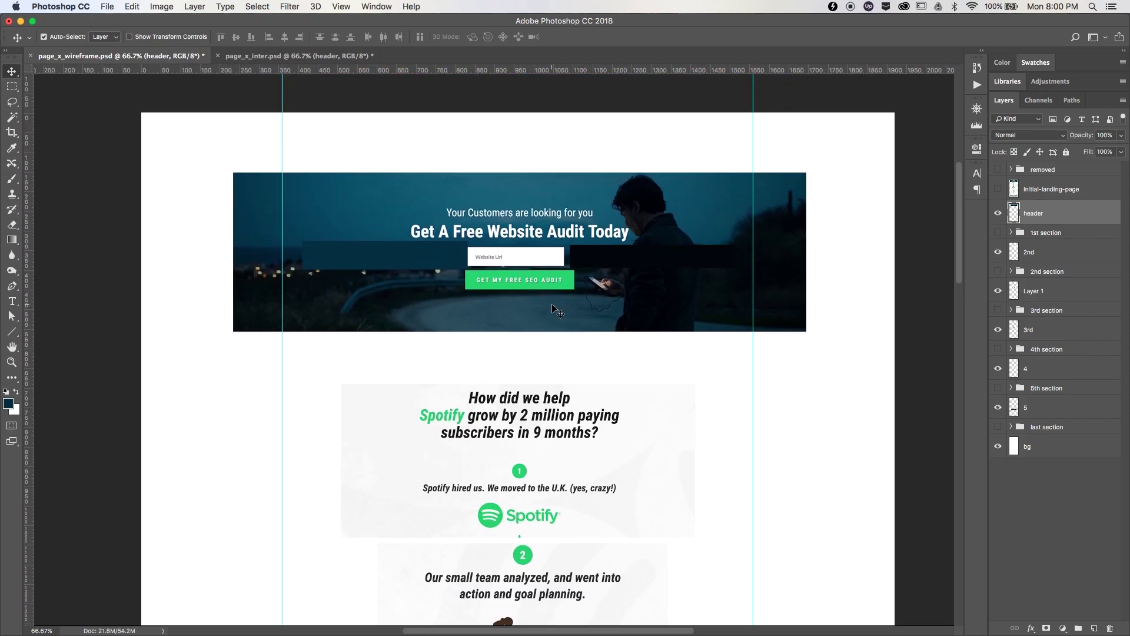
Show the wireframe first and second sections, hiding the styled header, step 2 and Layer 1 artwork
left_click(998, 232)
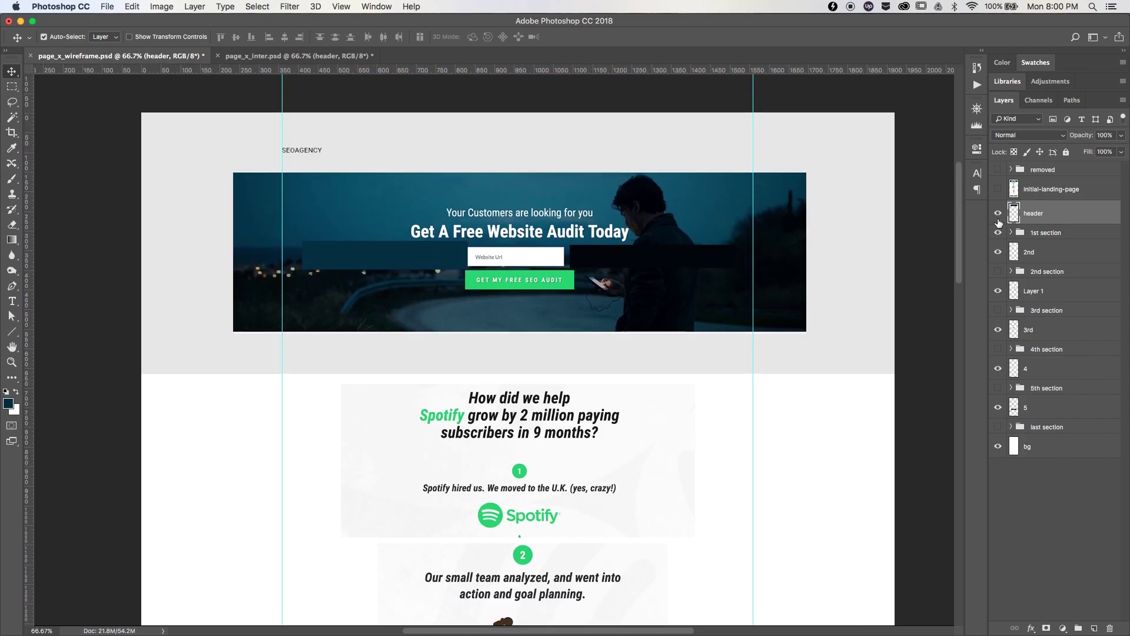
left_click(998, 213)
scroll(847, 399, "down", 3)
left_click(997, 252)
left_click(998, 271)
scroll(789, 412, "down", 5)
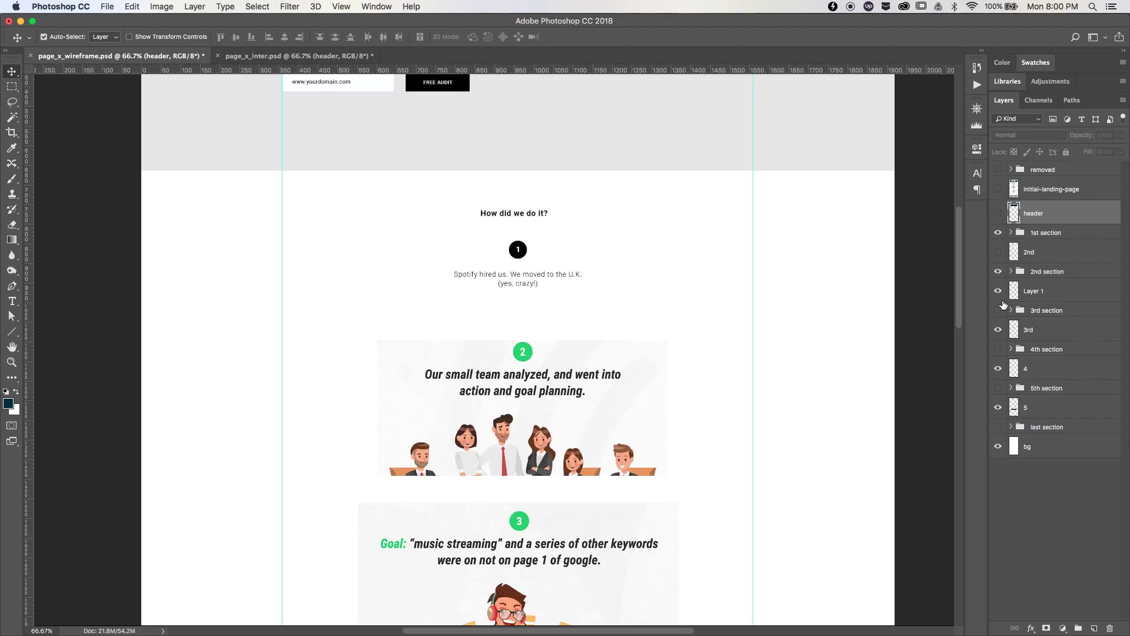
left_click(997, 291)
Show the wireframe third, fifth and last sections, hiding the styled step 3, 4 and 5 artwork
scroll(785, 475, "down", 7)
left_click(998, 311)
left_click(997, 329)
scroll(752, 444, "down", 6)
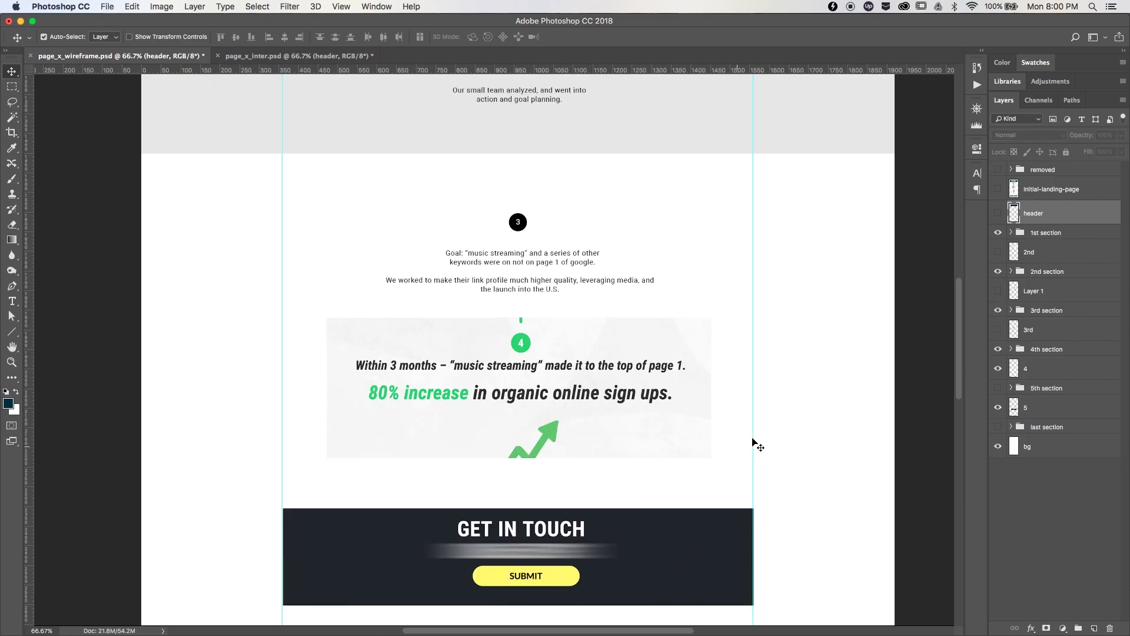
left_click(998, 368)
scroll(814, 457, "down", 3)
left_click(998, 388)
left_click(997, 408)
left_click(998, 426)
scroll(804, 345, "up", 10)
scroll(805, 345, "up", 10)
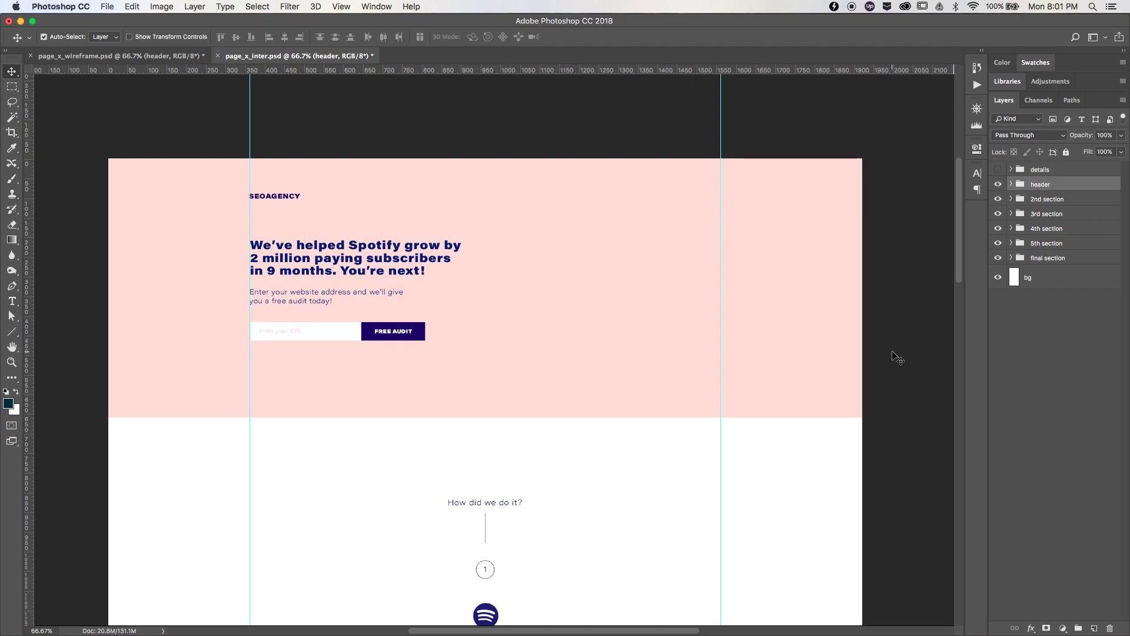
scroll(898, 357, "down", 5)
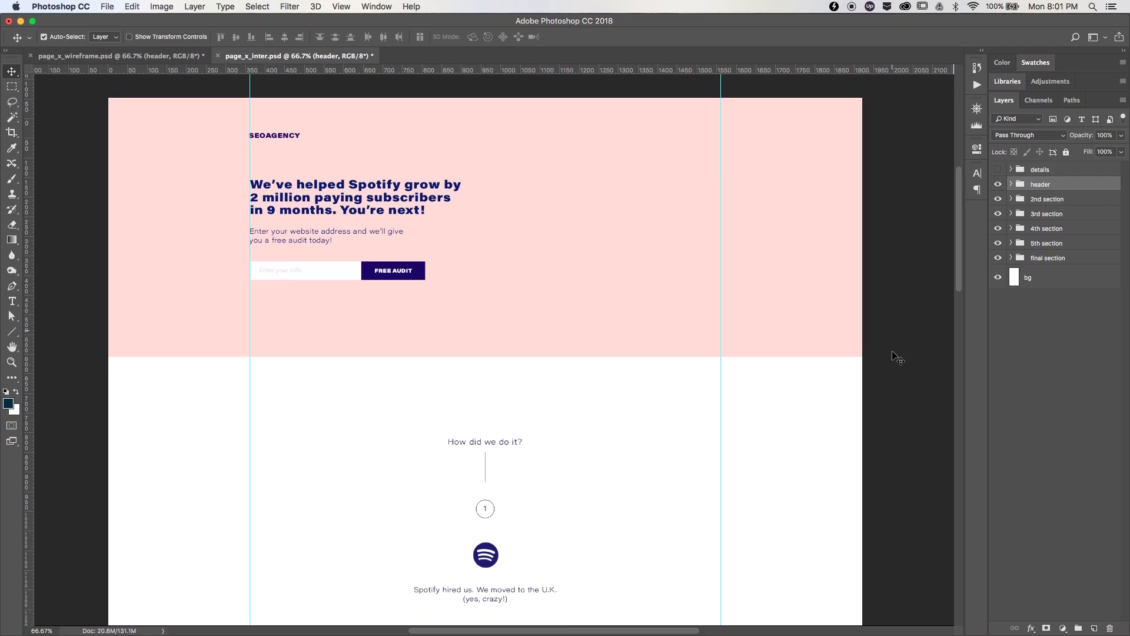
scroll(897, 358, "down", 2)
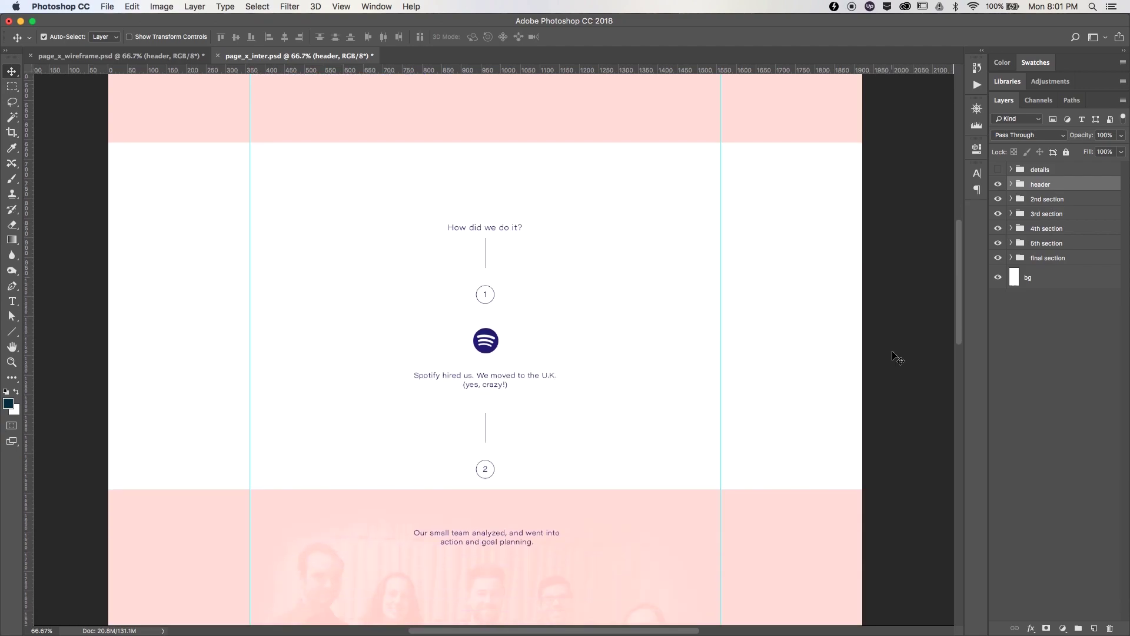
scroll(897, 357, "down", 2)
scroll(897, 358, "down", 8)
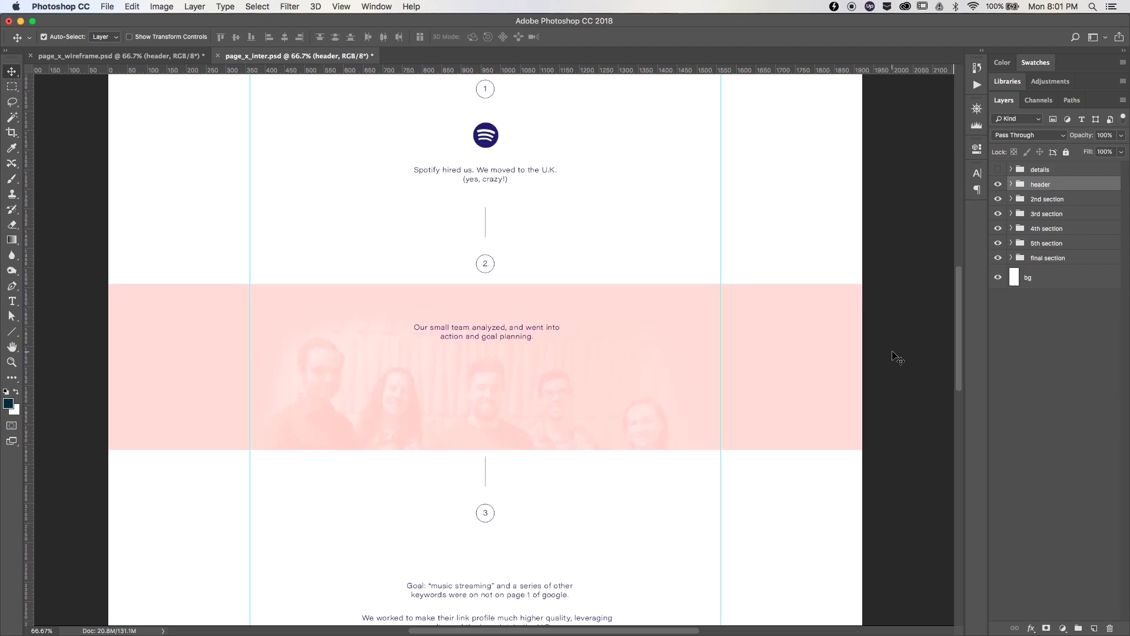
scroll(897, 358, "down", 5)
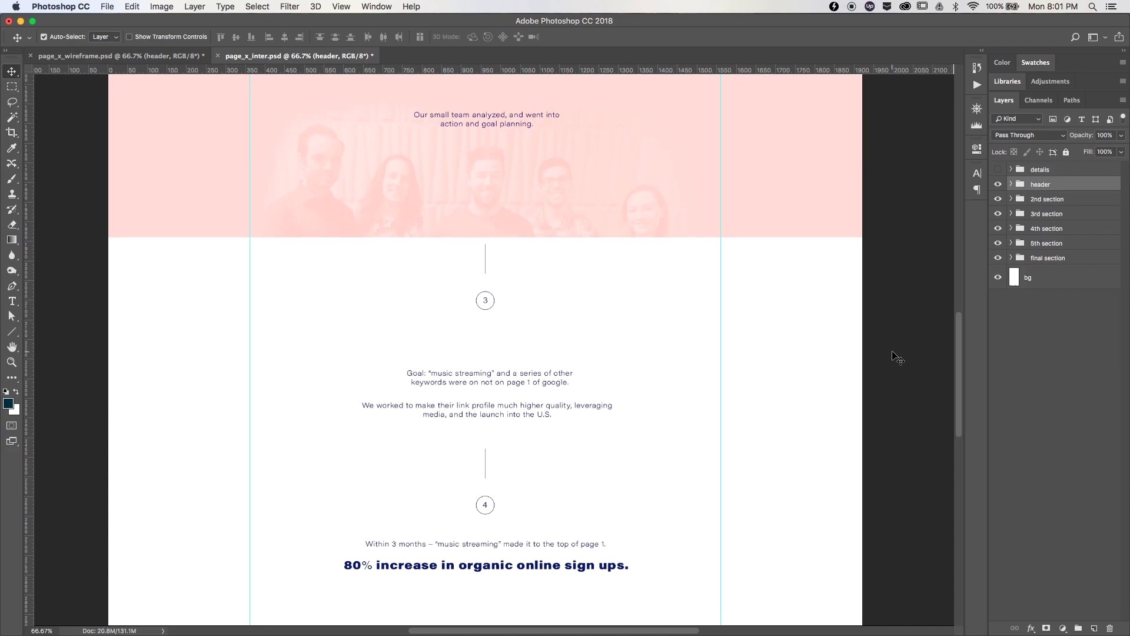
scroll(897, 357, "down", 4)
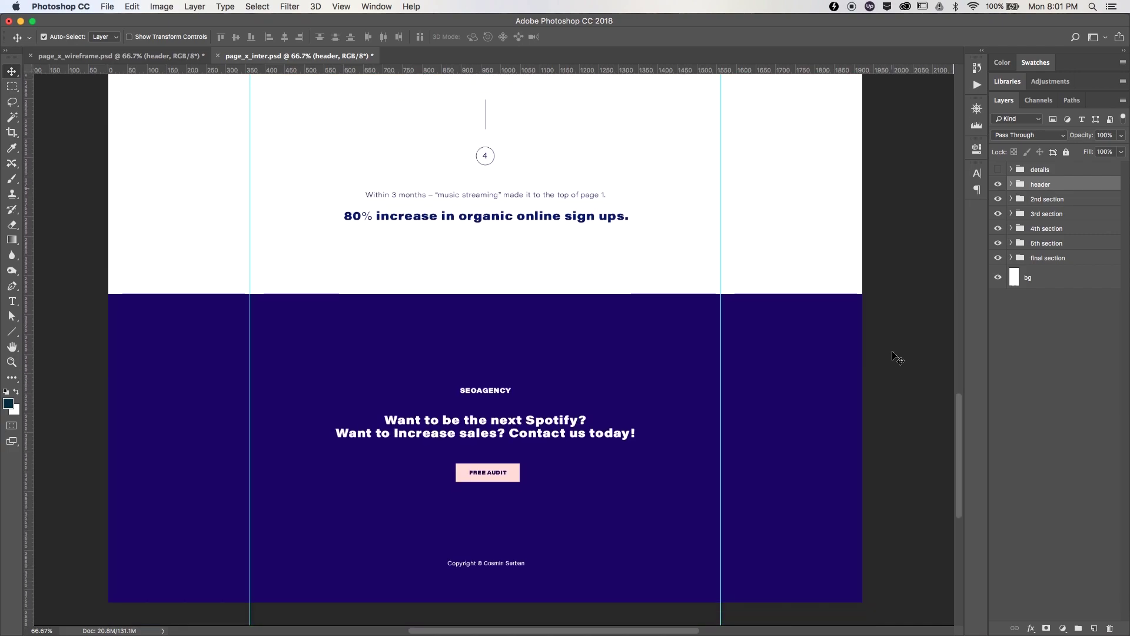
scroll(897, 358, "up", 20)
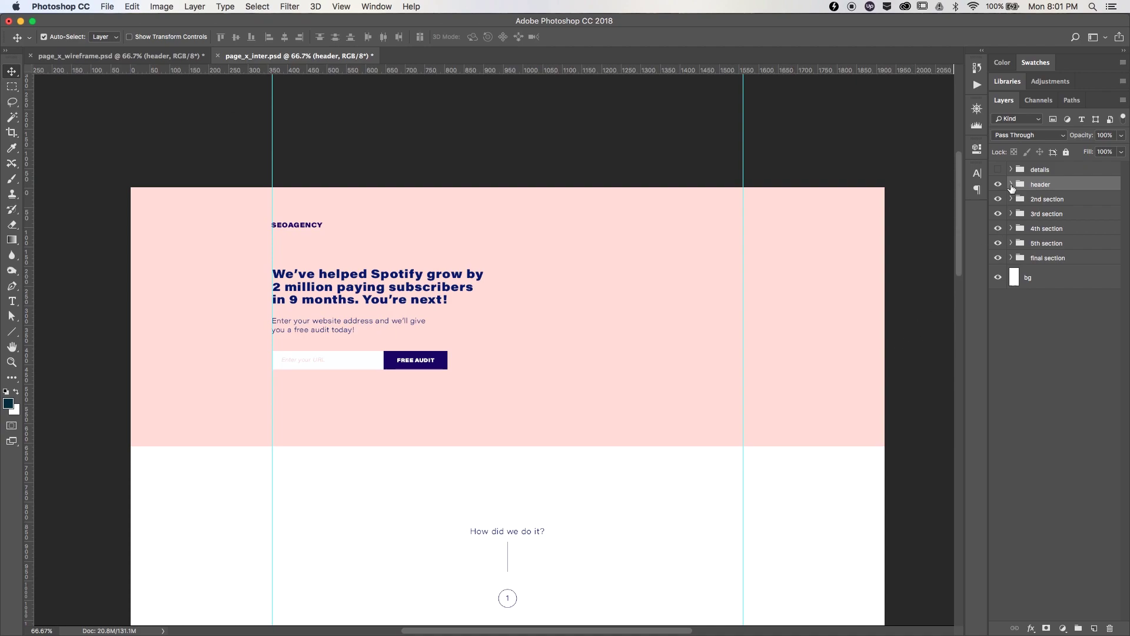
In the header group, hide Layer 3 and show the graphic layer's contour-line wave artwork
left_click(1011, 185)
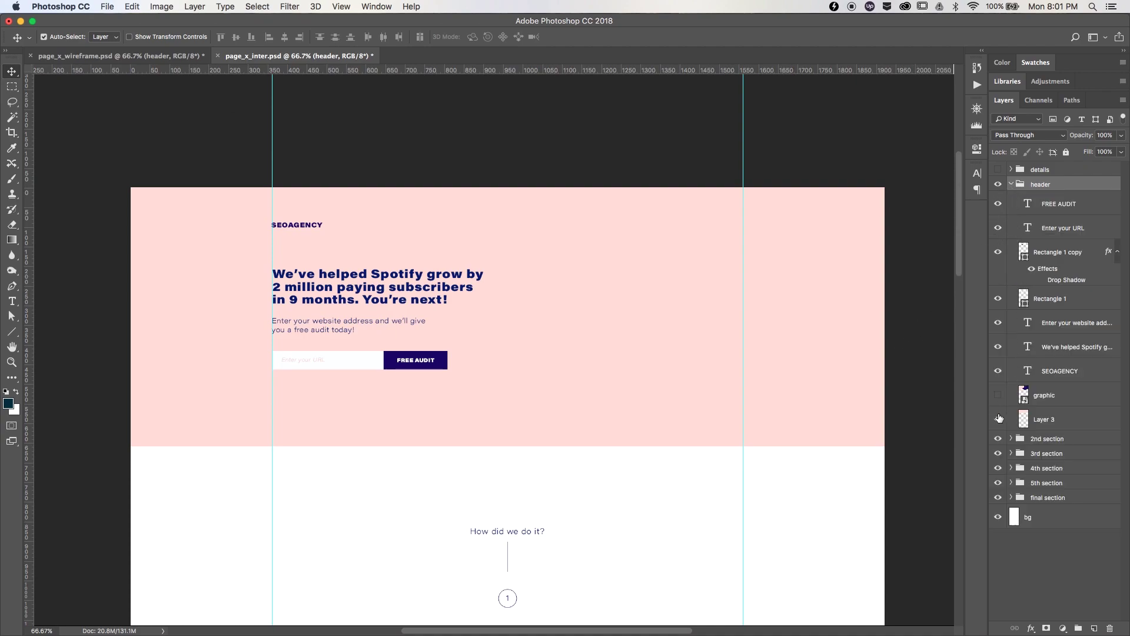
left_click(997, 419)
left_click(998, 397)
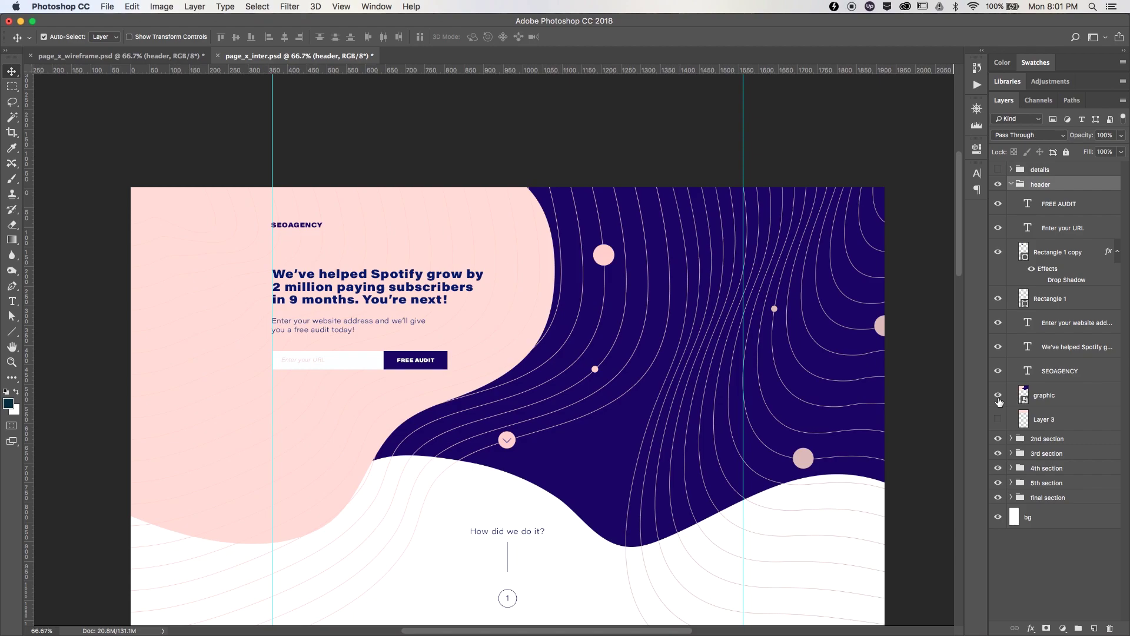
scroll(827, 399, "down", 3)
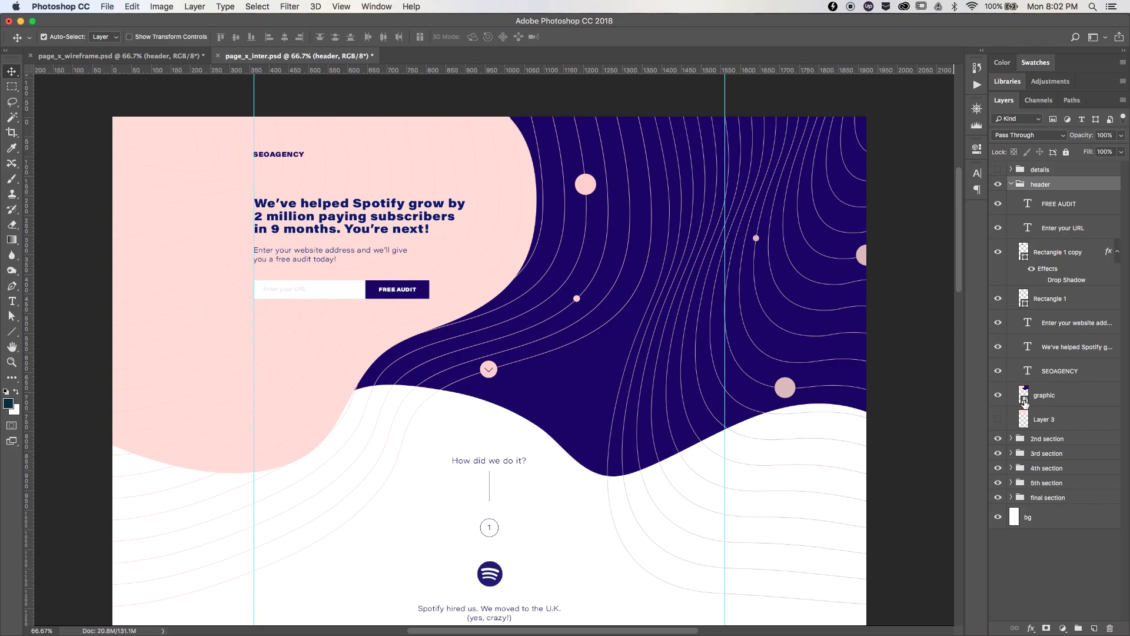
Open the graphic smart object in Illustrator and inspect its navy wave, pink blob and contour-line groups
double_click(1024, 398)
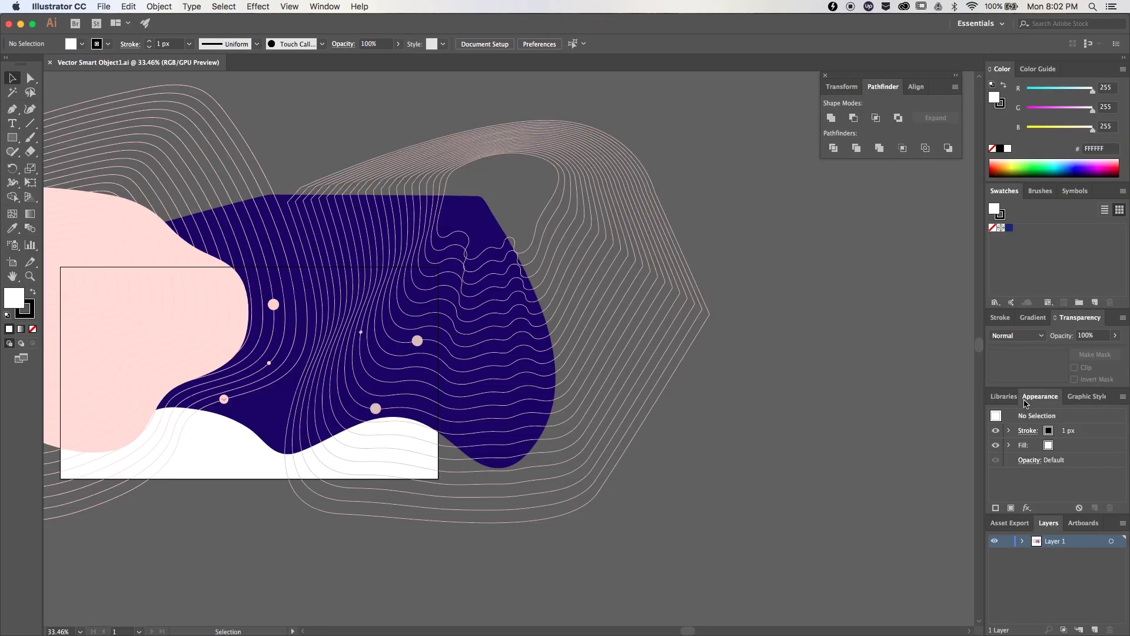
scroll(587, 470, "left", 10)
scroll(587, 470, "up", 2)
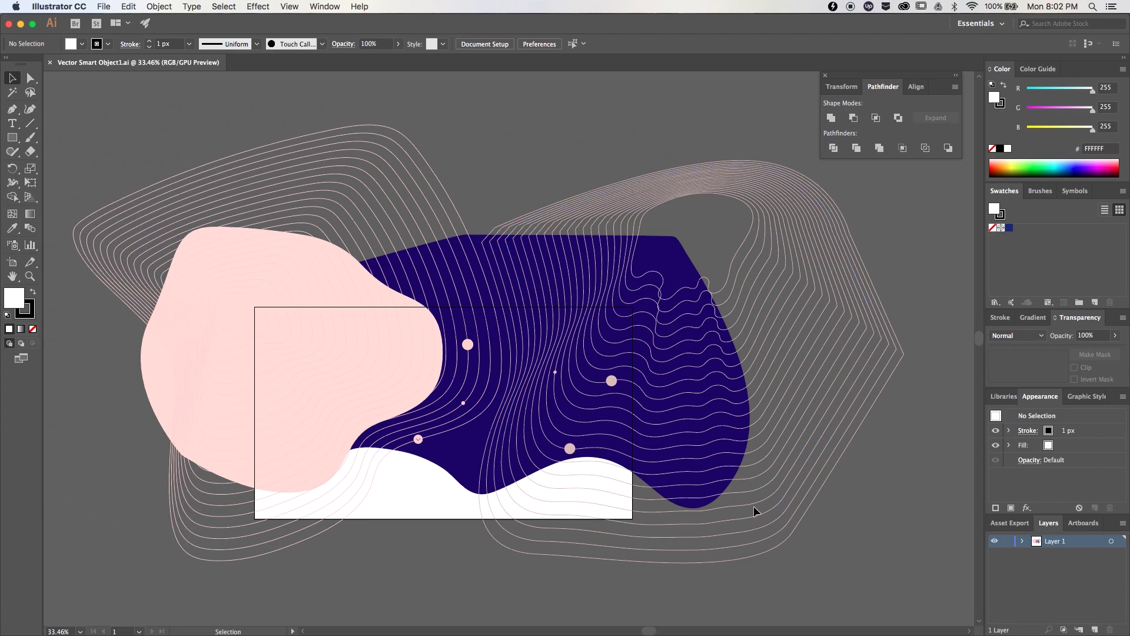
left_click(682, 240)
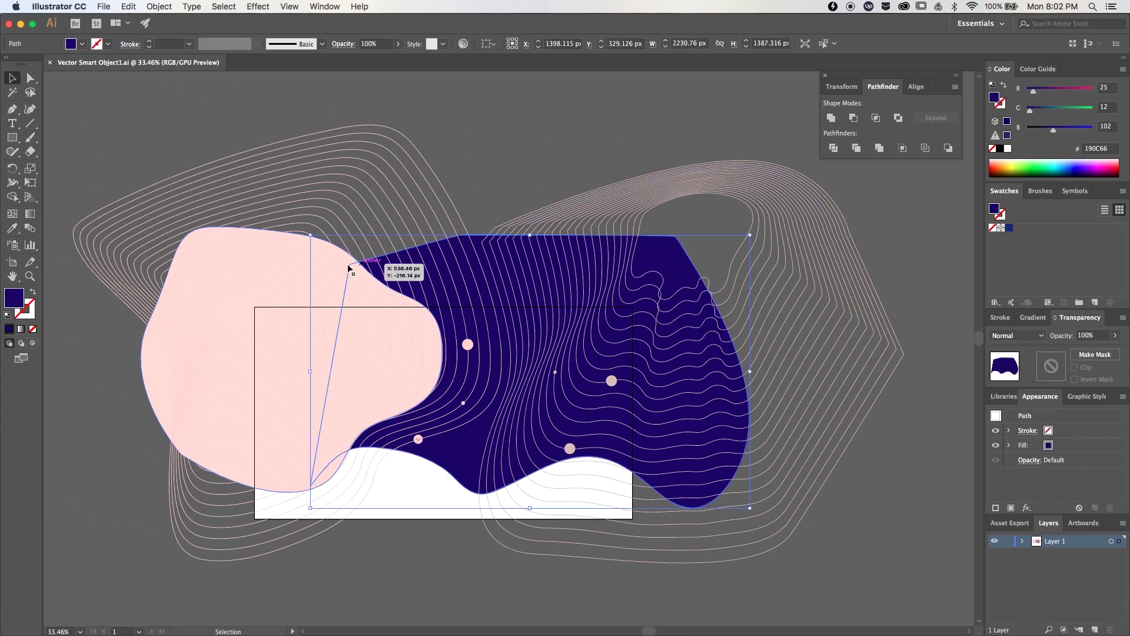
left_click(268, 329)
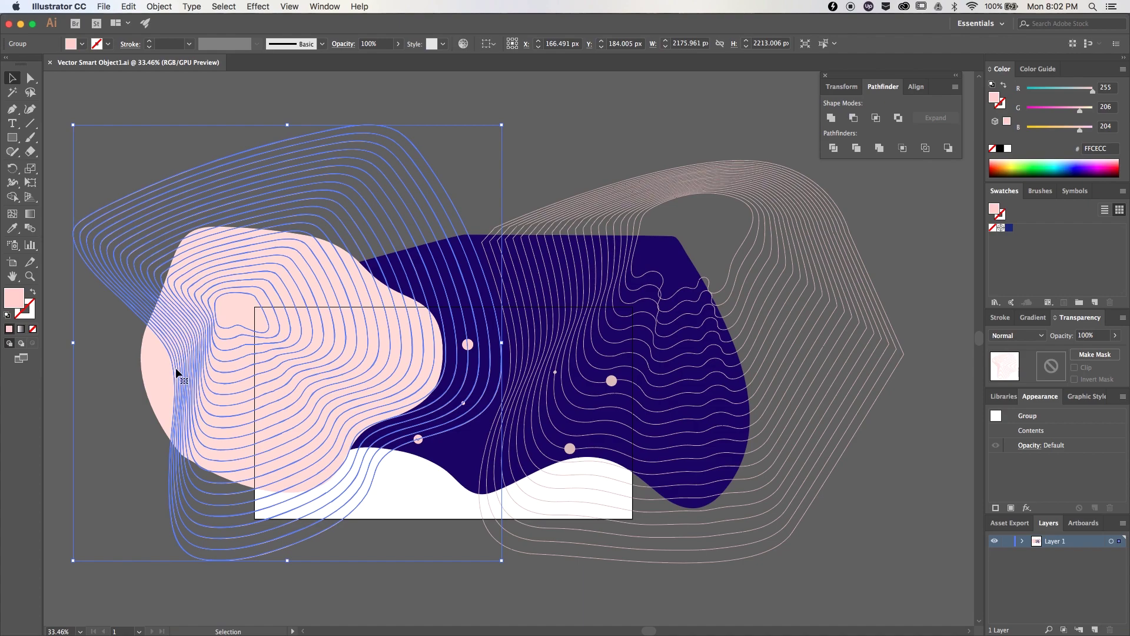
left_click(151, 372)
left_click(662, 259)
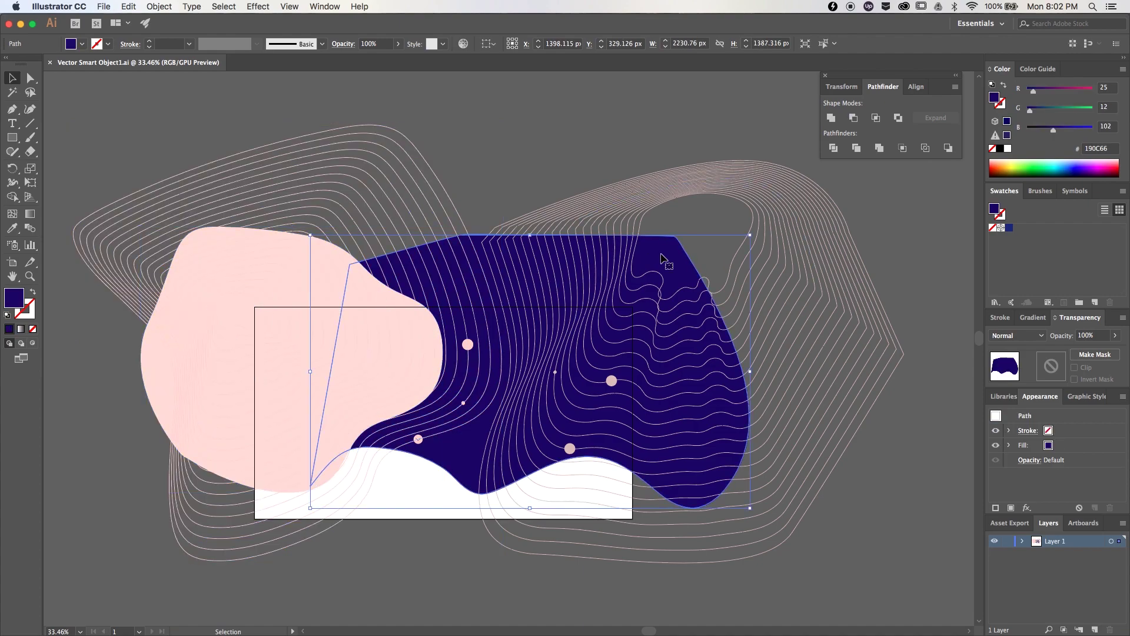
left_click(653, 202)
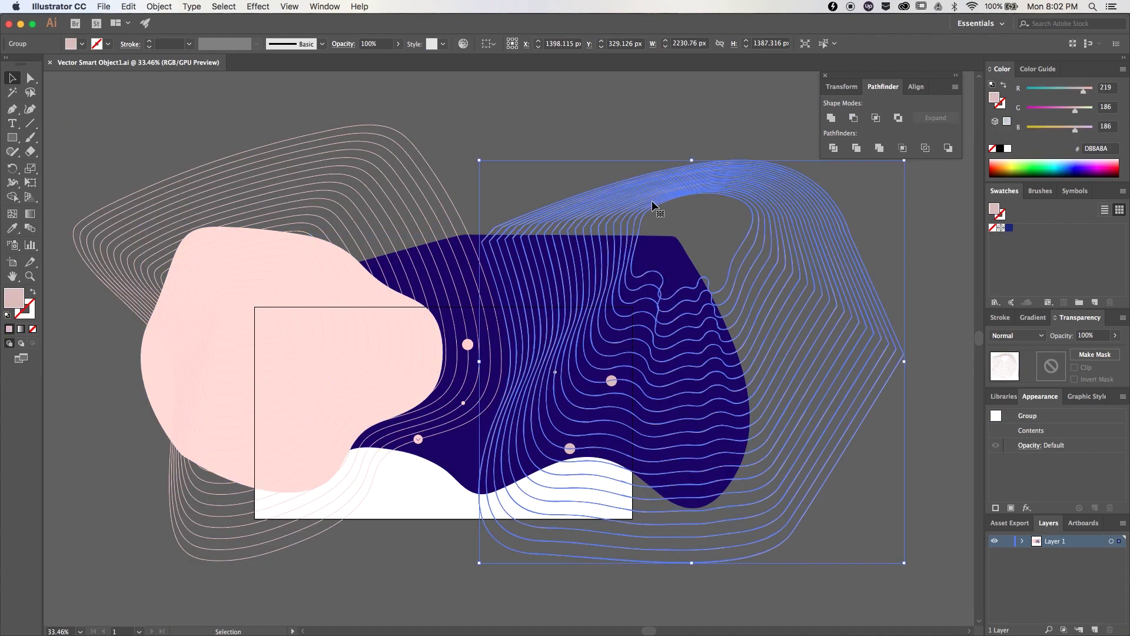
left_click(405, 187)
Delete the left contour-line group, inspect the small pink circles, and clear the selection
key("Delete")
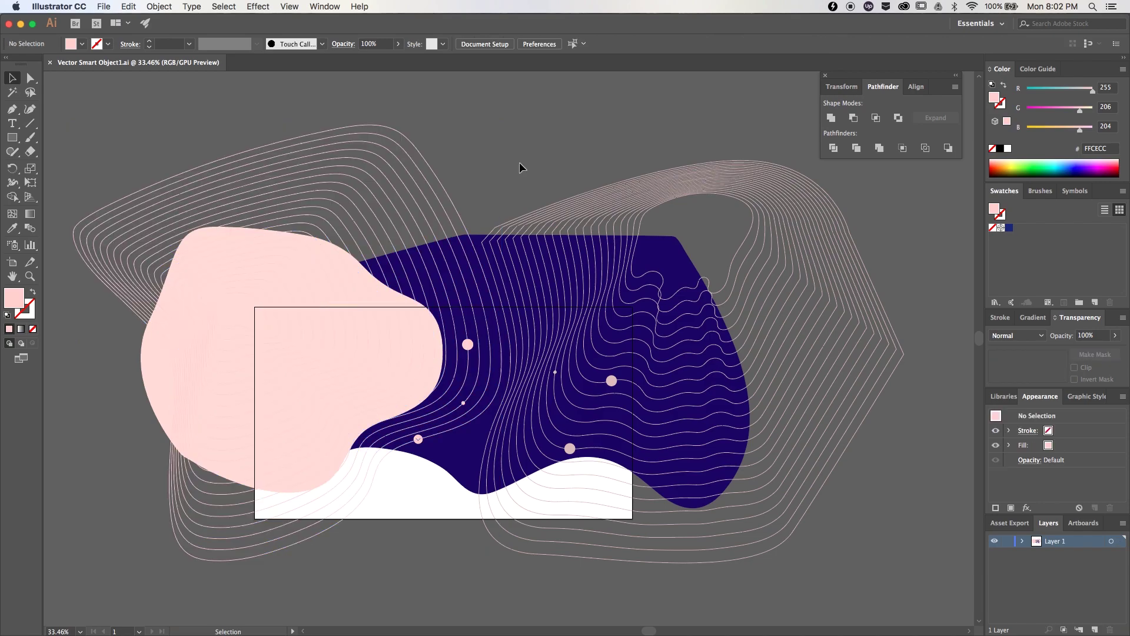
scroll(330, 304, "up", 5)
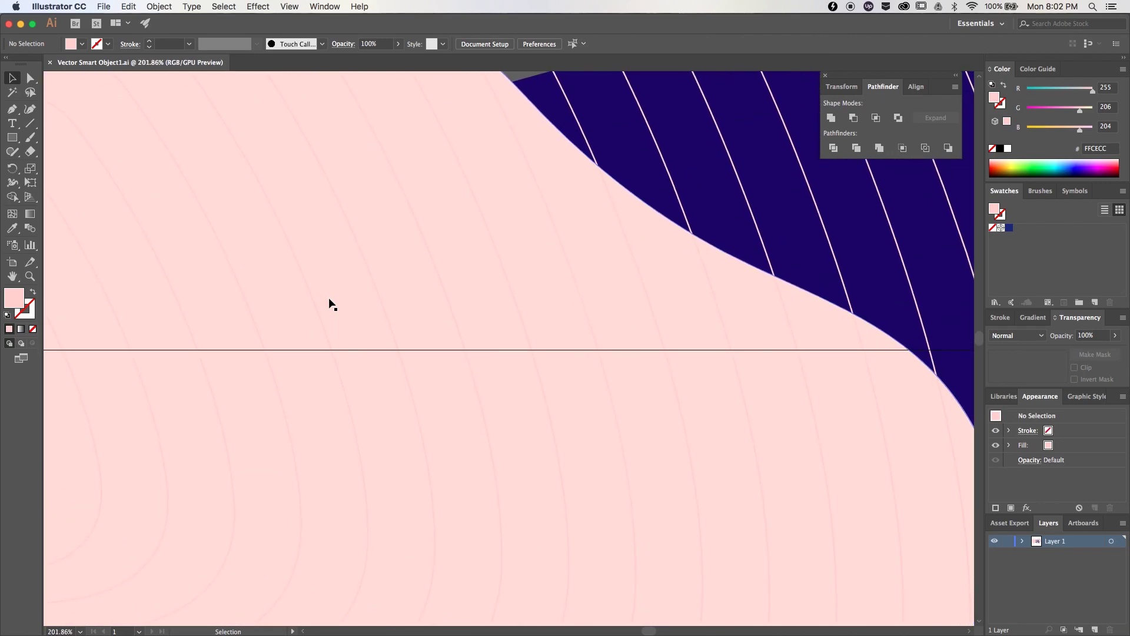
scroll(330, 303, "down", 5)
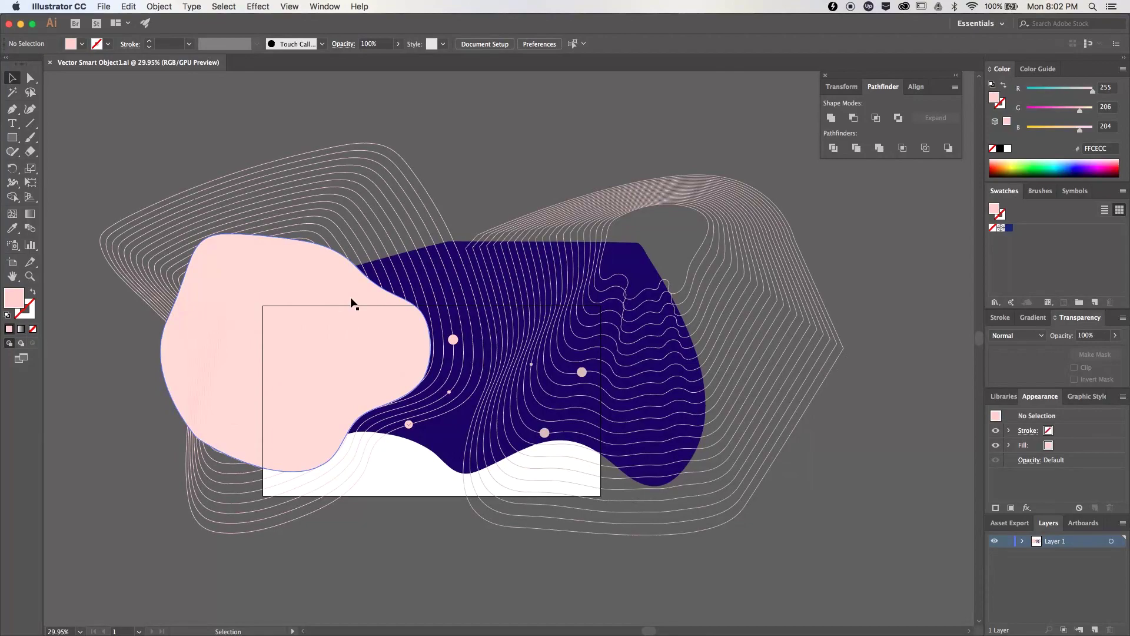
left_click(452, 339)
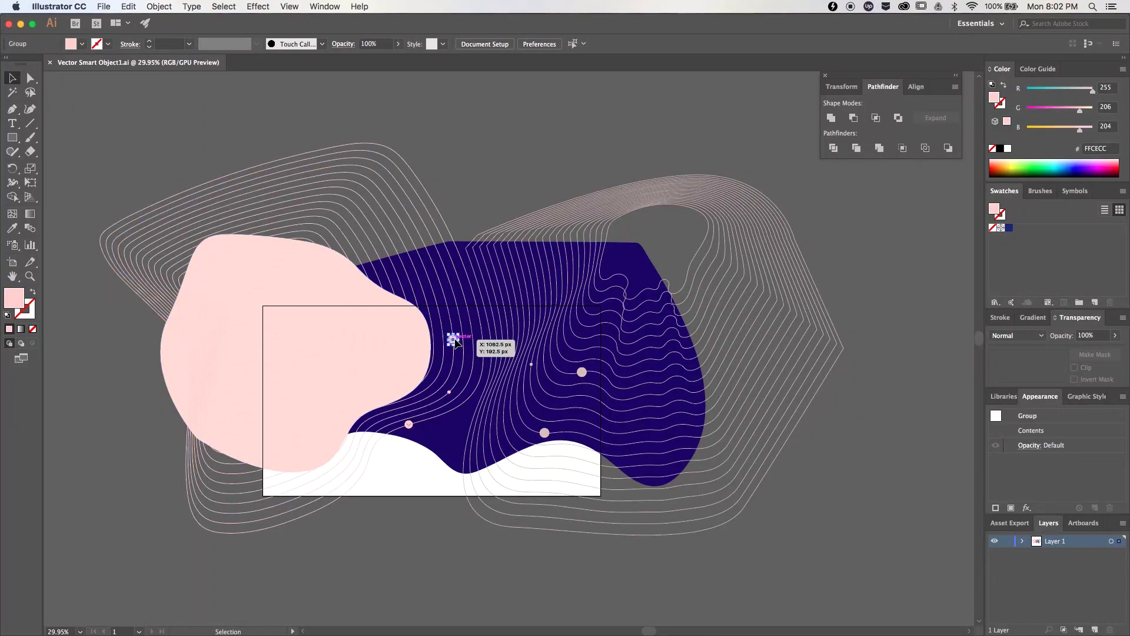
left_click(545, 434)
left_click(430, 564)
scroll(430, 564, "up", 3)
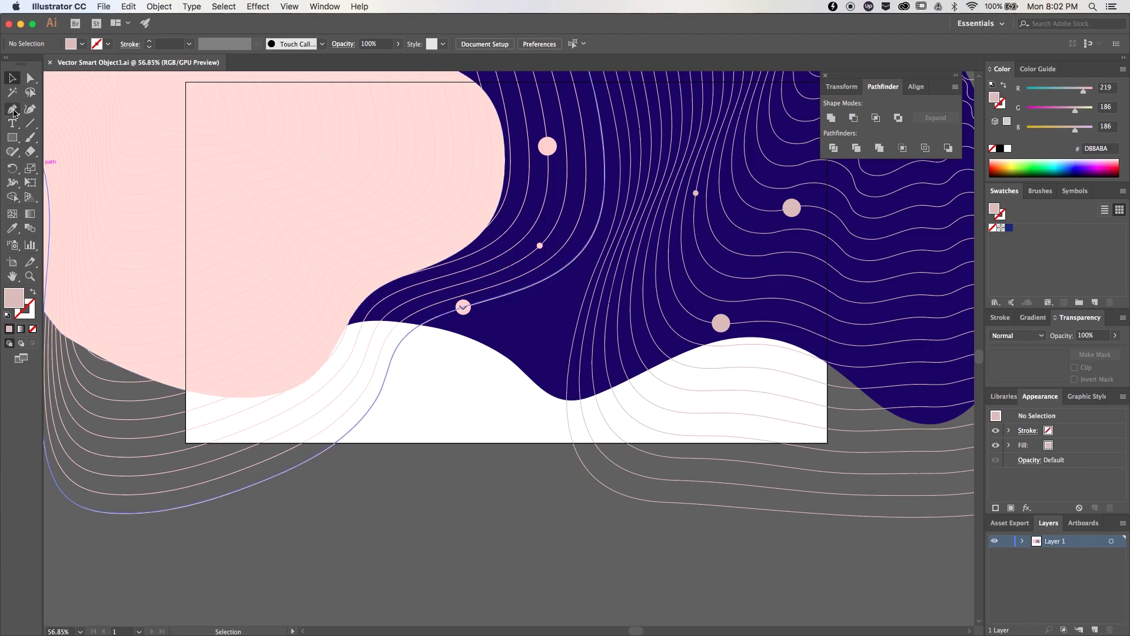
Pen-draw a small closed blob below the artwork and give it a 1 px pink outline, no fill
left_click(11, 109)
mouse_move(370, 522)
left_mouse_down()
mouse_move(370, 502)
mouse_move(440, 538)
mouse_move(445, 559)
mouse_move(392, 570)
mouse_move(379, 540)
left_mouse_up()
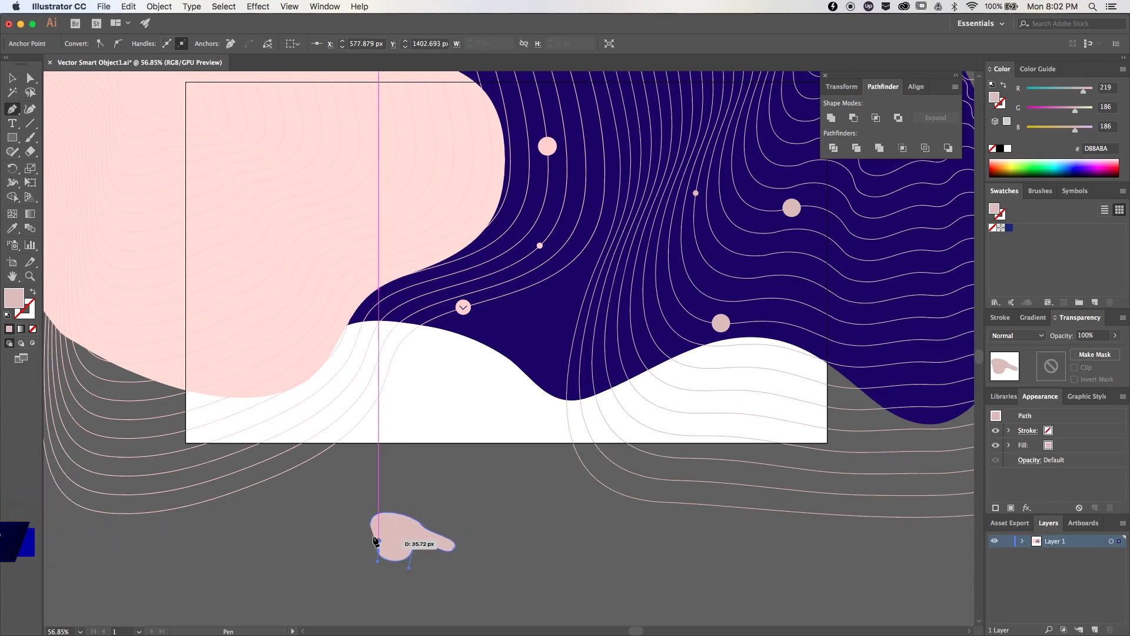
left_click(372, 520)
key("v")
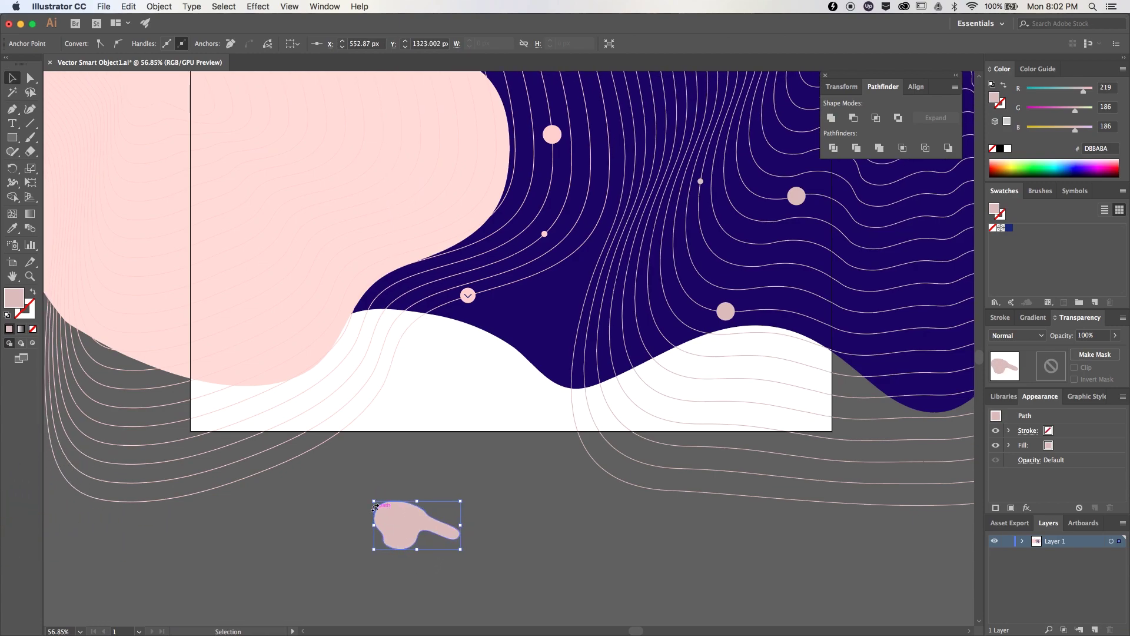
scroll(388, 506, "down", 5)
left_click_drag(419, 425, 428, 531)
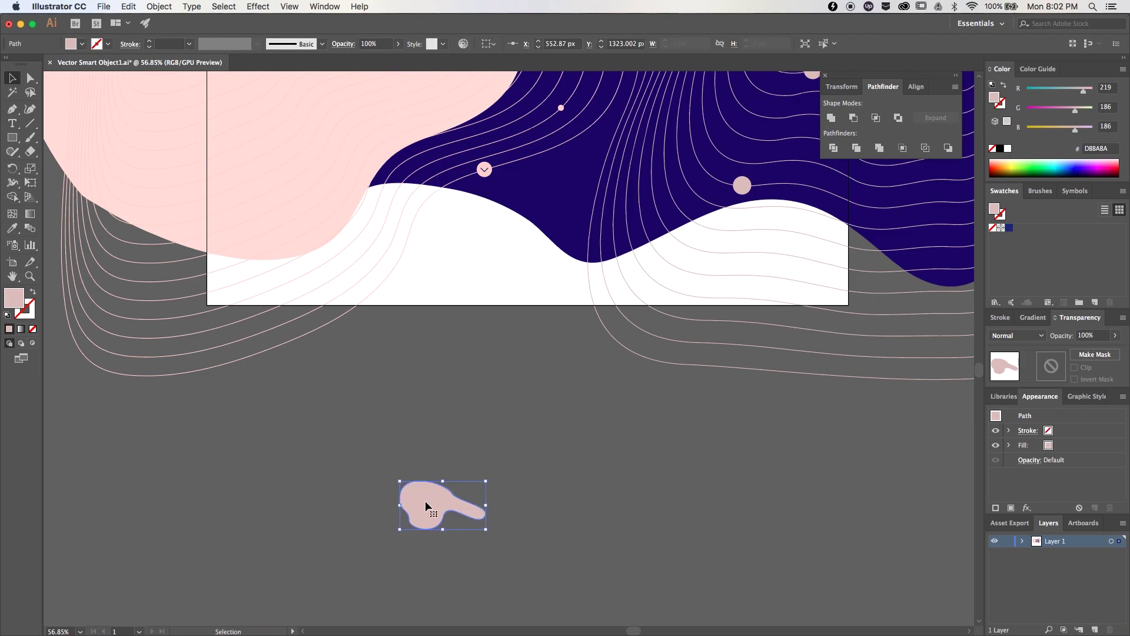
left_click(33, 293)
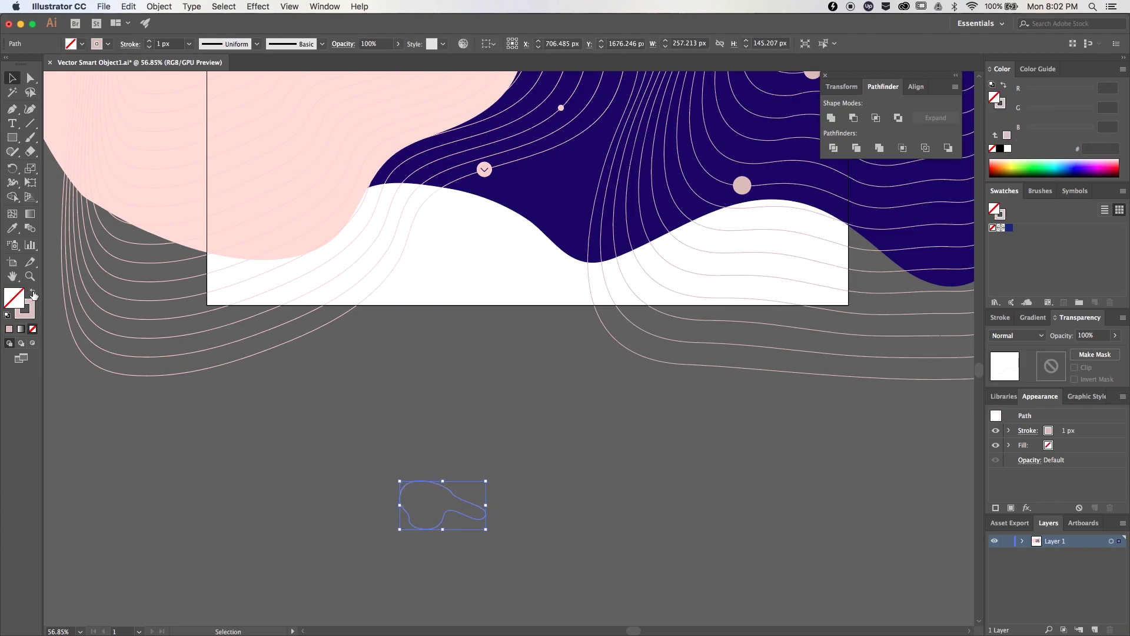
left_click(361, 460)
Pen-draw a larger six-anchor smooth blob around the small one, then select both outlines
key("p")
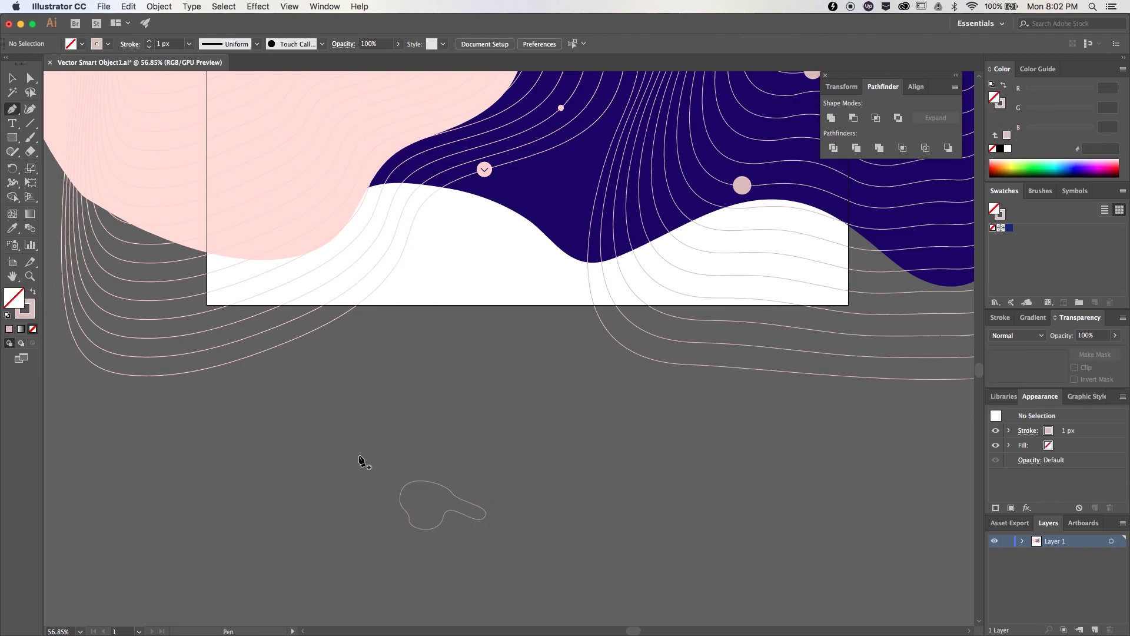
left_click_drag(375, 366, 437, 357)
left_click_drag(494, 410, 496, 429)
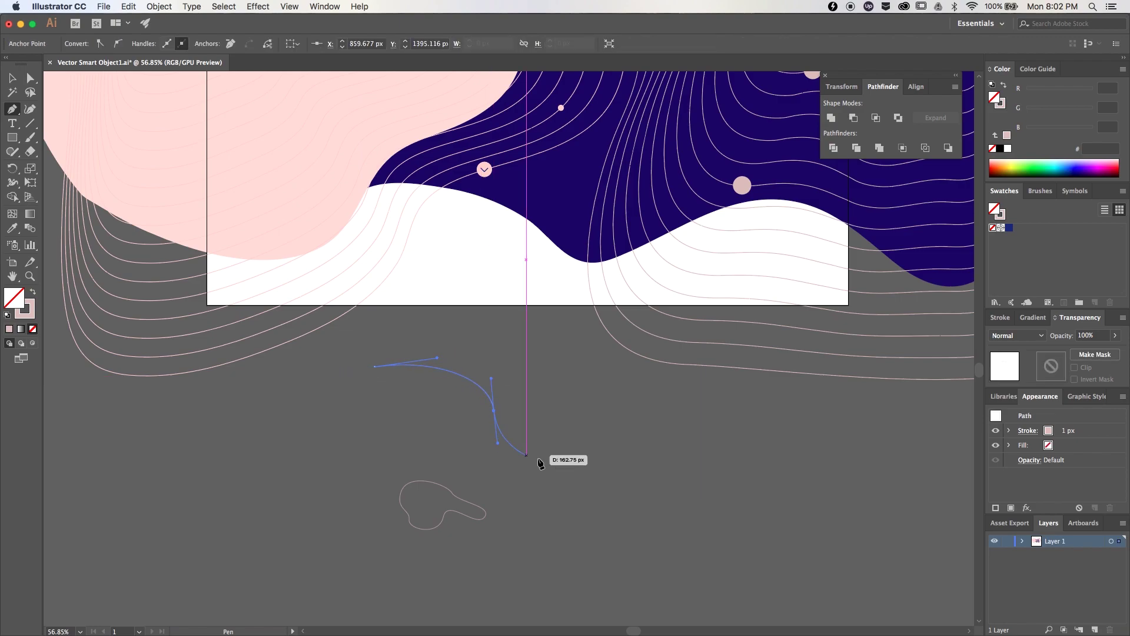
left_click_drag(554, 457, 590, 443)
left_click_drag(566, 600, 492, 606)
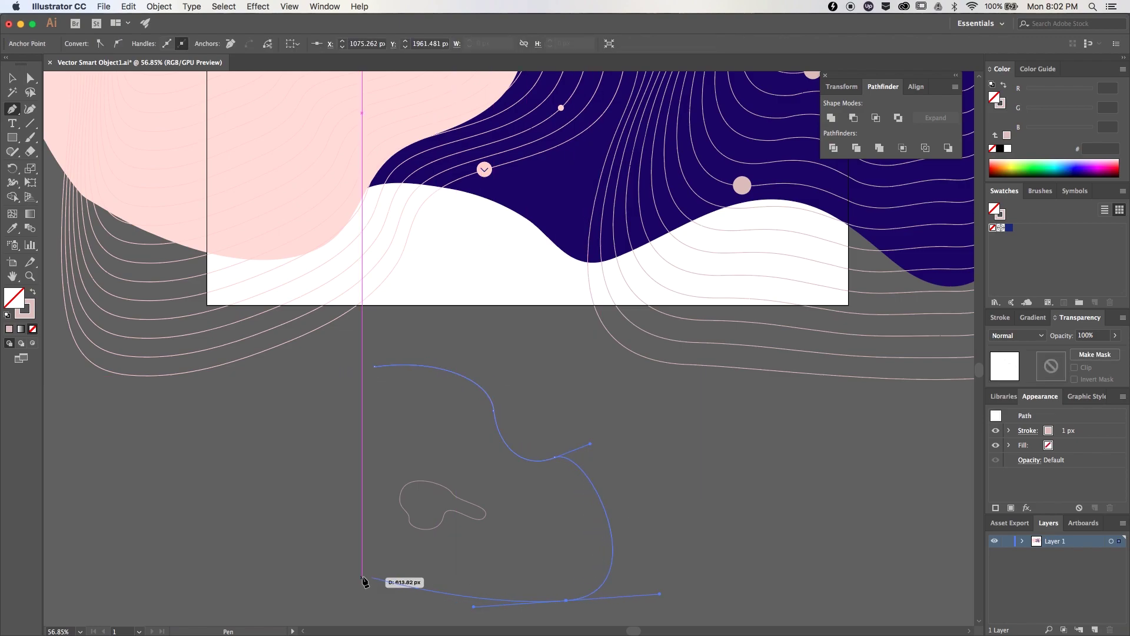
left_click_drag(358, 575, 323, 605)
left_click_drag(290, 469, 342, 430)
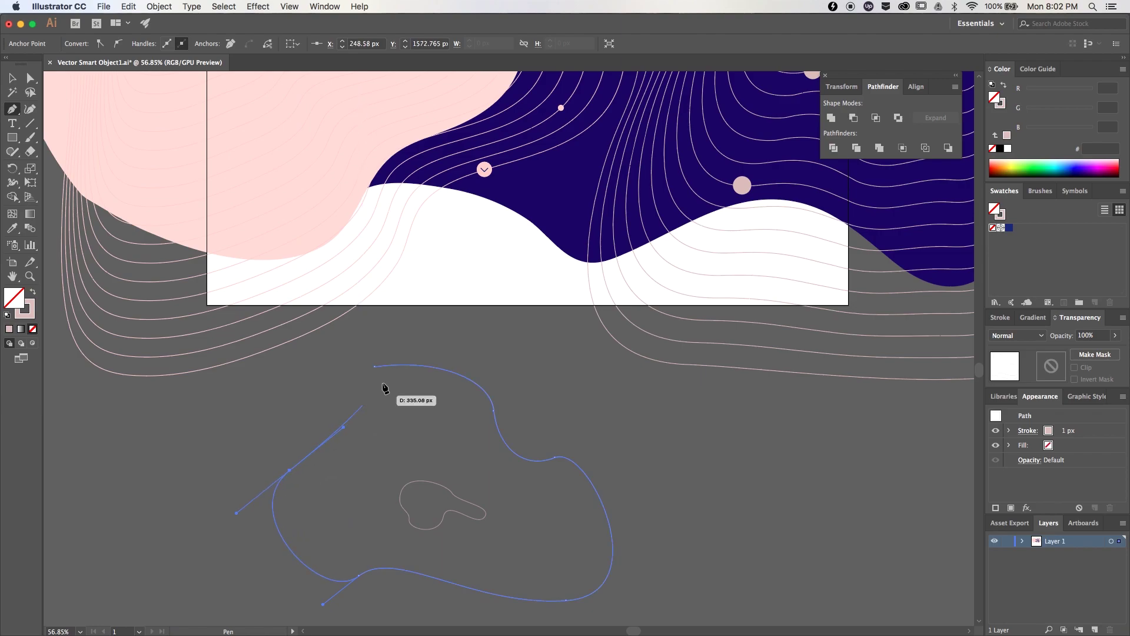
left_click_drag(375, 367, 423, 354)
key("v")
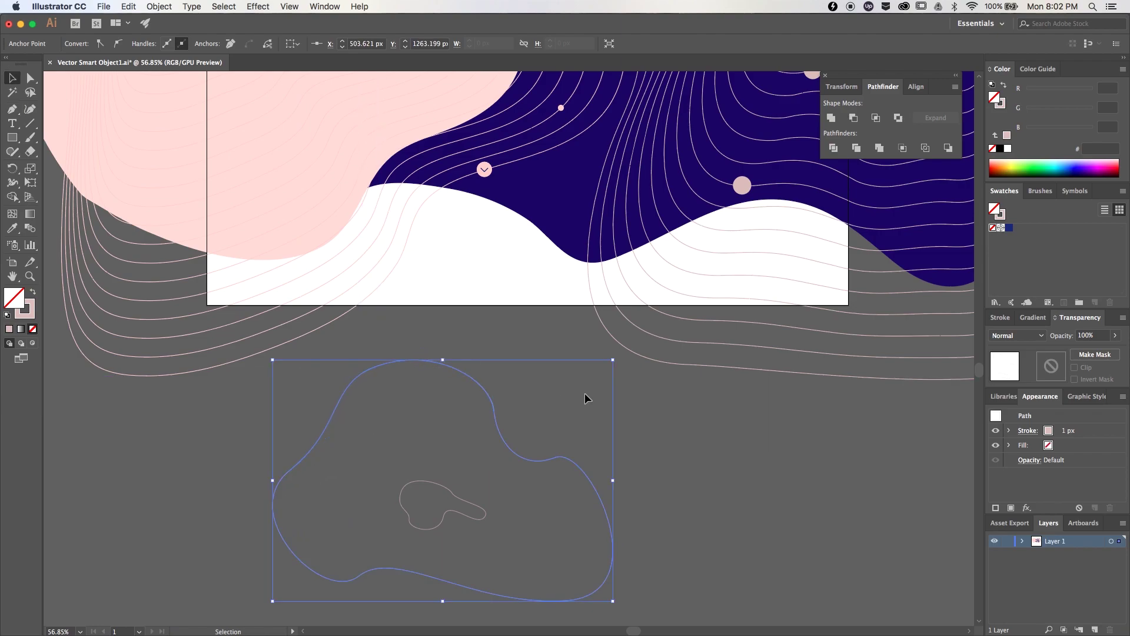
left_click(585, 394)
left_click(423, 530)
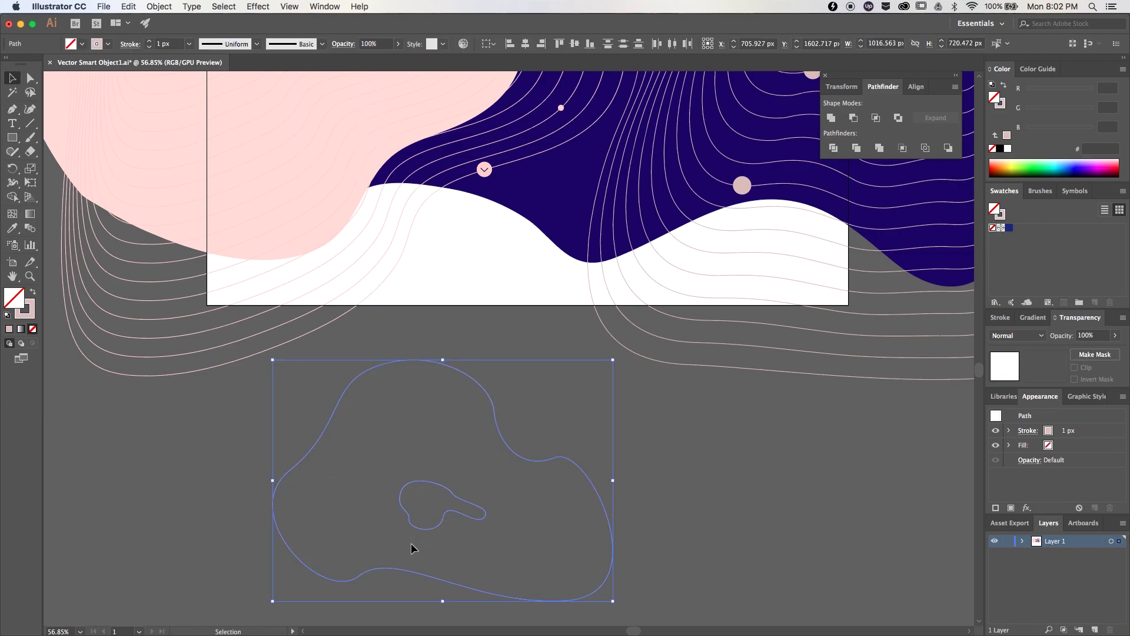
Set the Blend Options spacing to Specified Steps
left_click(158, 7)
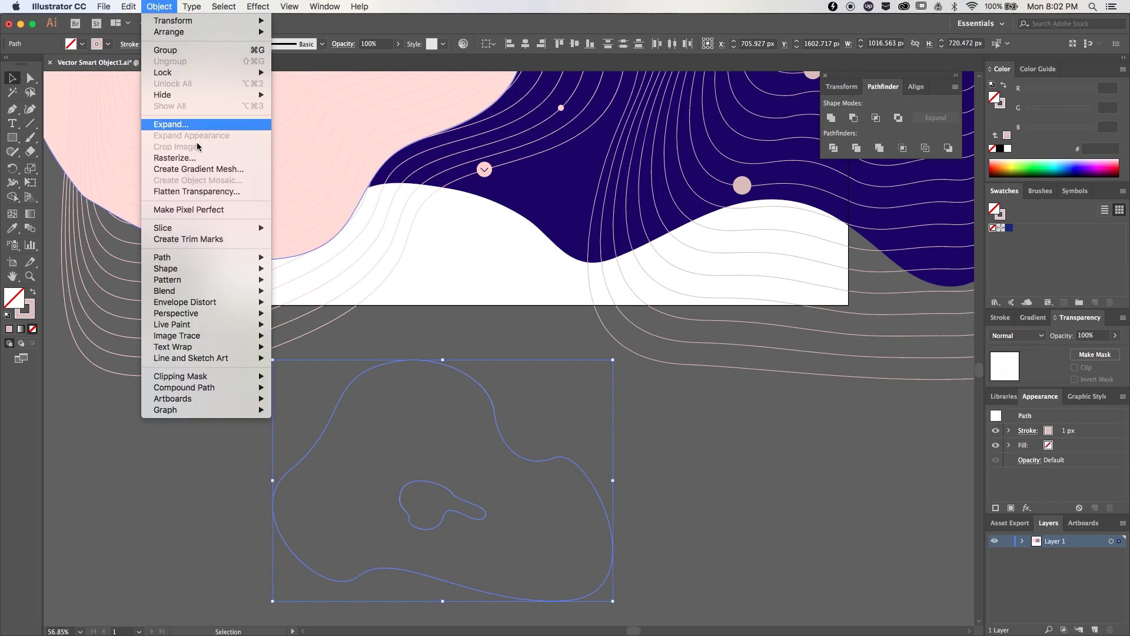
mouse_move(215, 275)
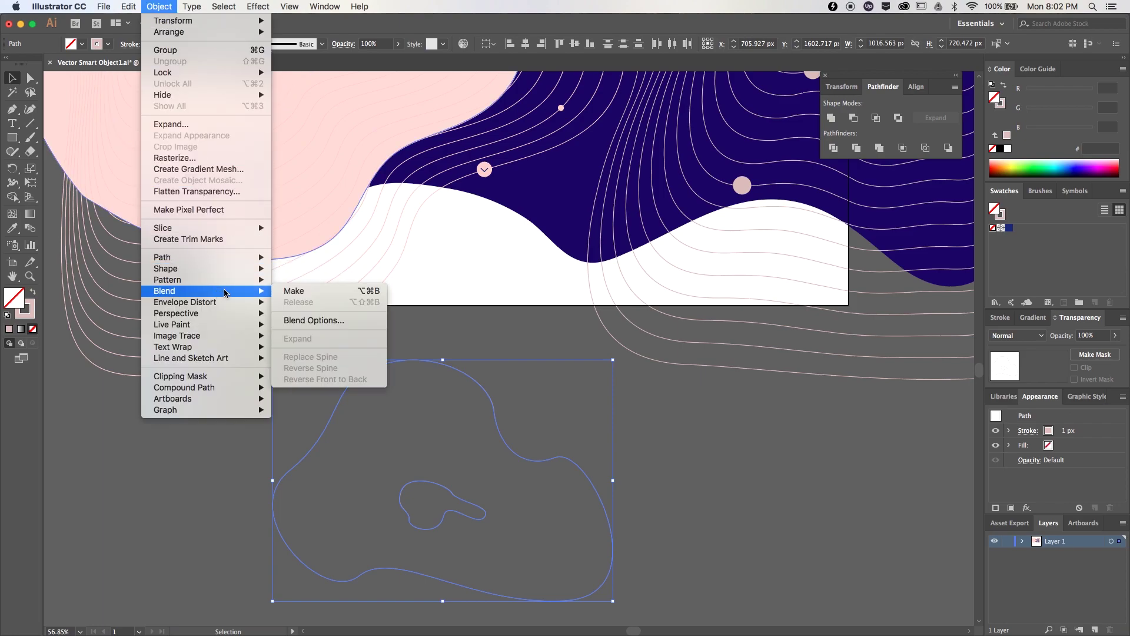
left_click(309, 323)
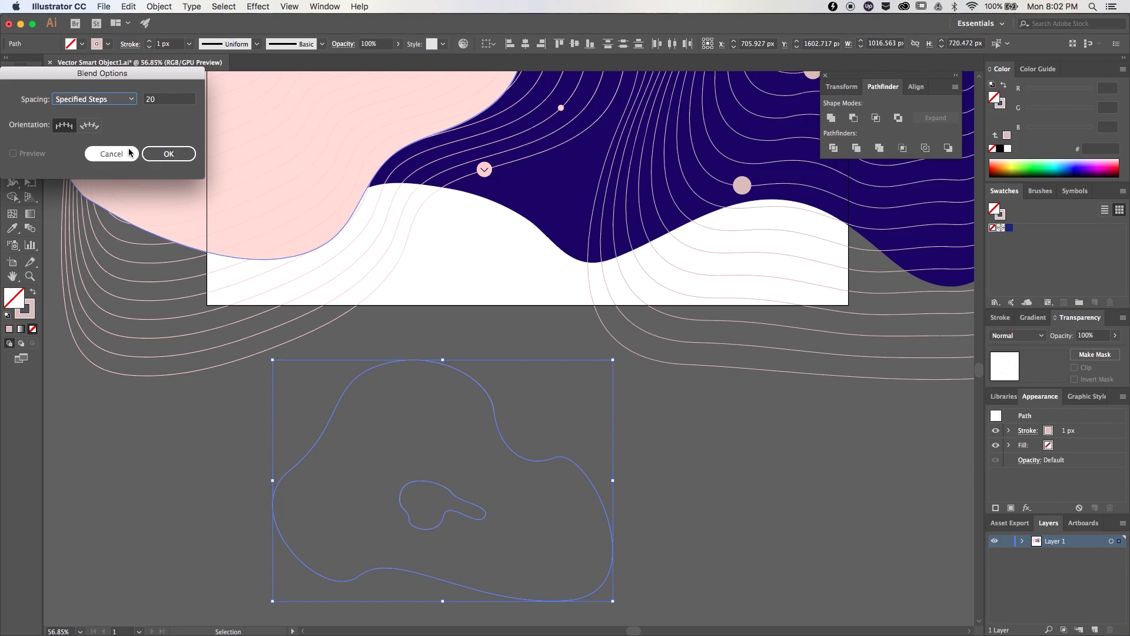
left_click(97, 100)
left_click(99, 125)
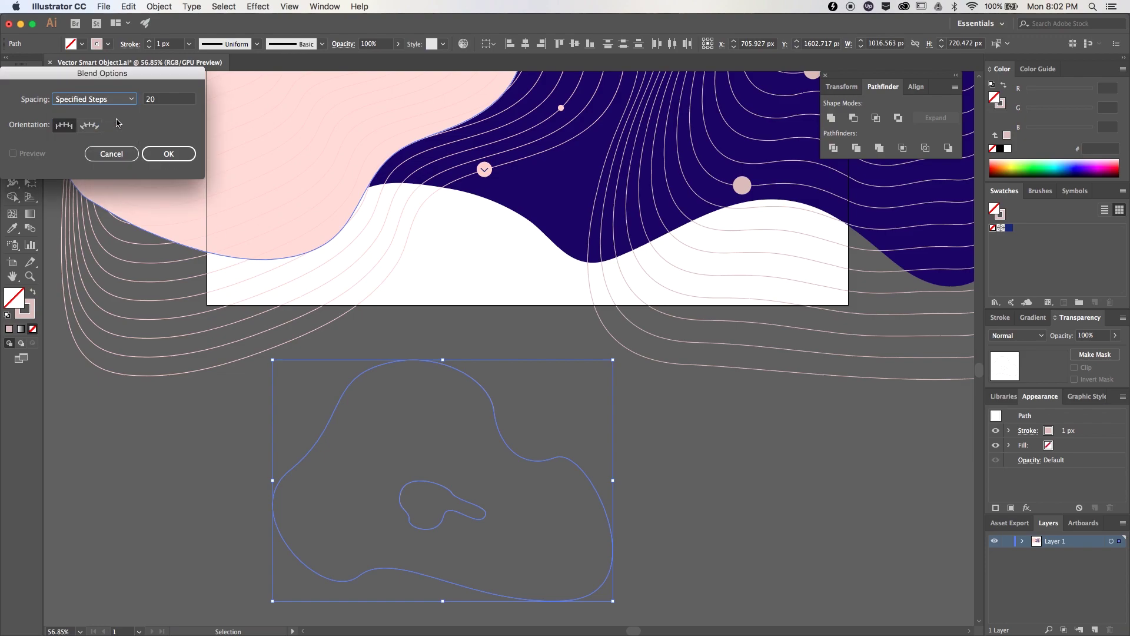
key("Tab")
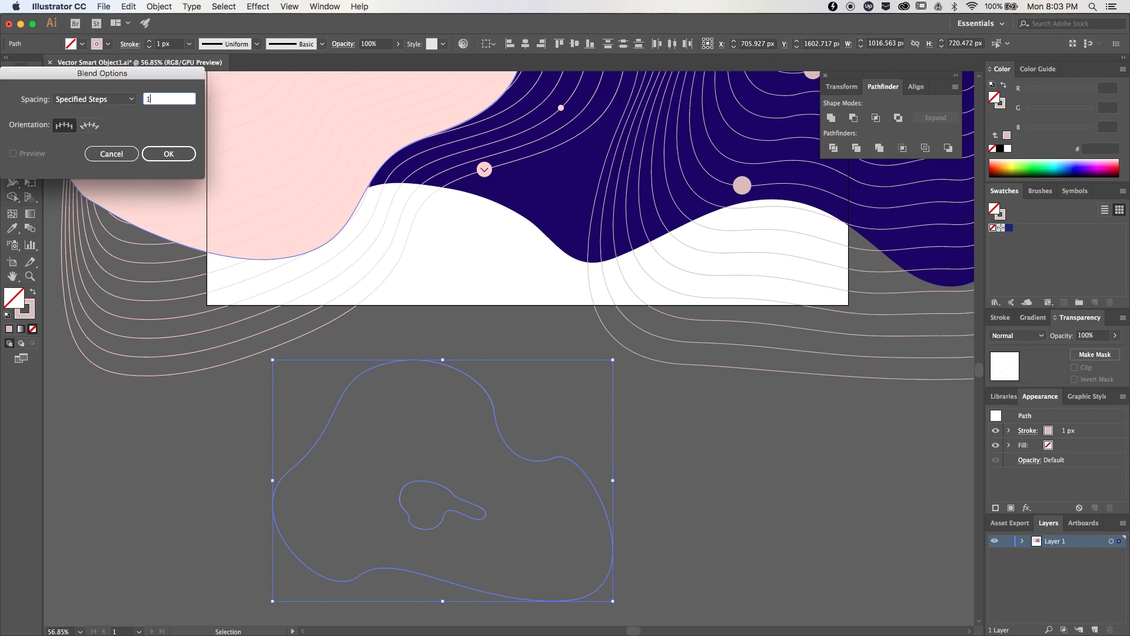
left_click(170, 155)
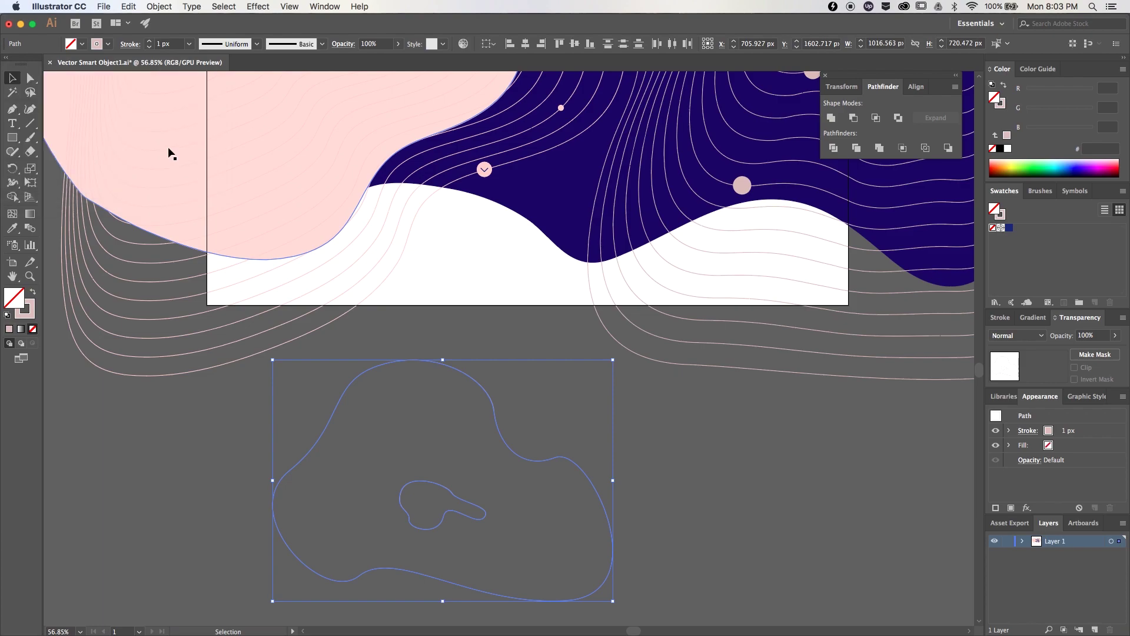
Make the blend between the two blob outlines, producing stepped pink contour lines
left_click(160, 7)
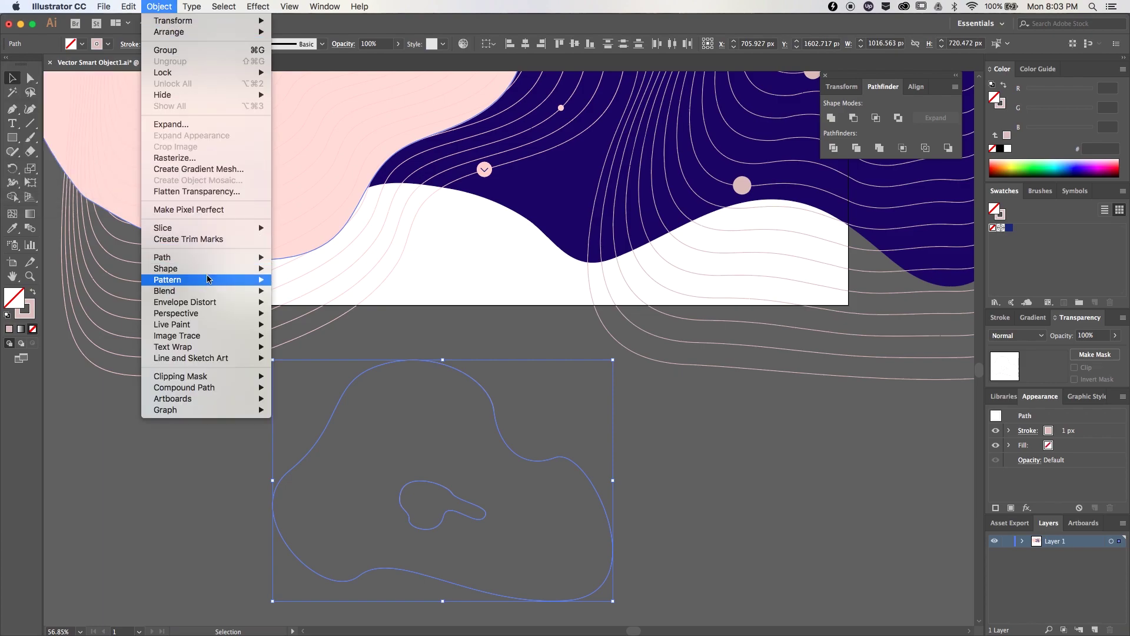
mouse_move(212, 292)
left_click(292, 291)
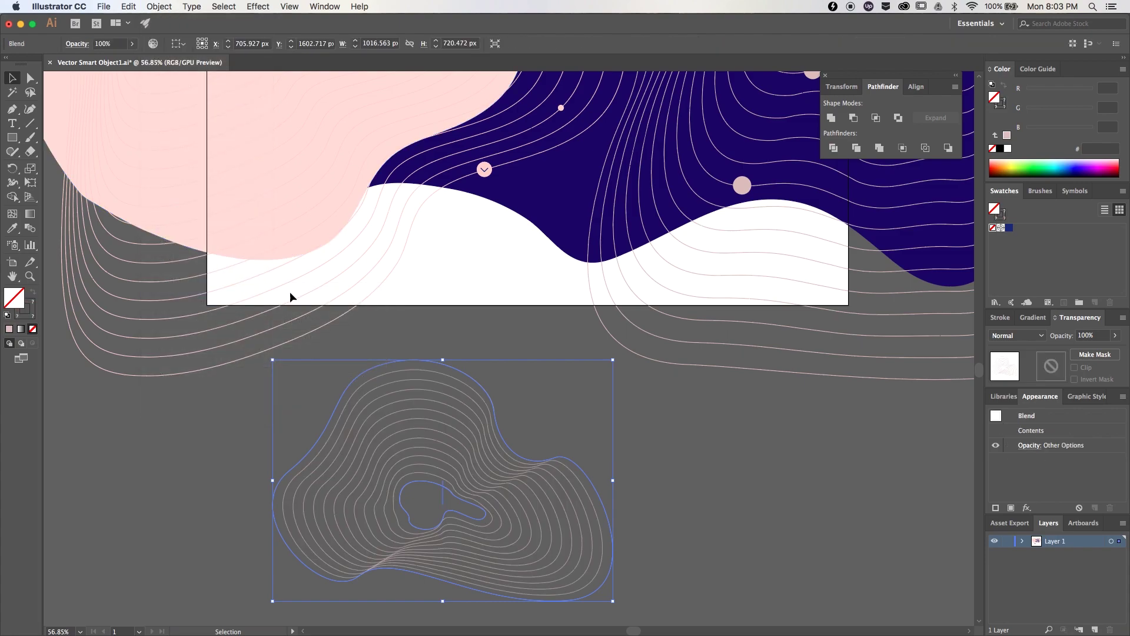
left_click(658, 452)
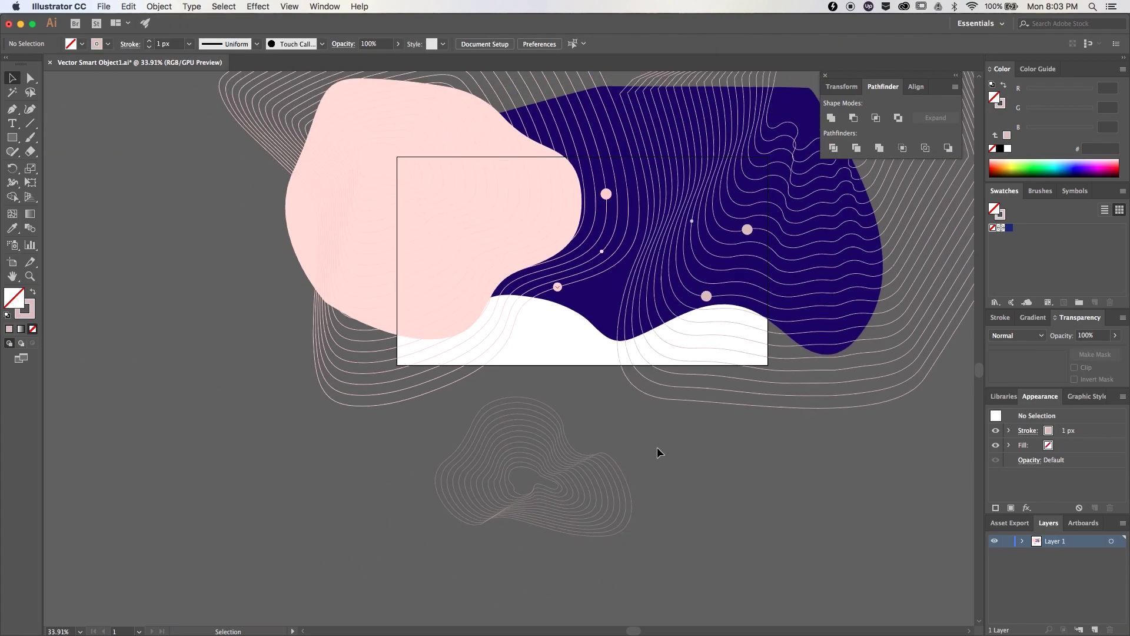
Drag the blend's inner outline anchors to reshape it into a dip
scroll(657, 447, "down", 1)
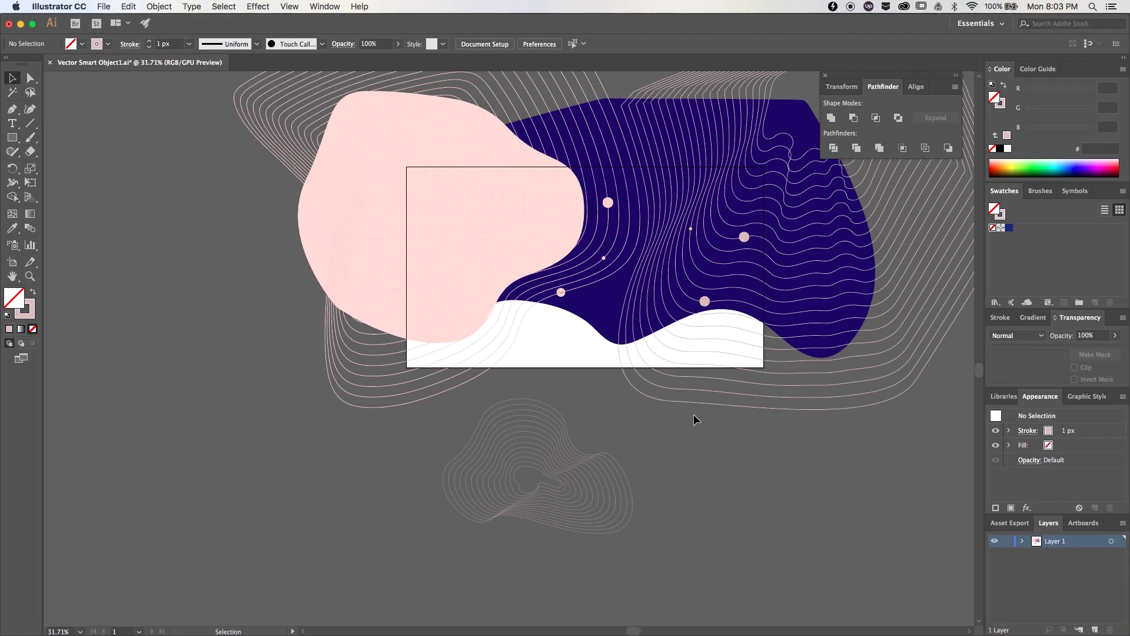
left_click(577, 518)
scroll(577, 517, "up", 9)
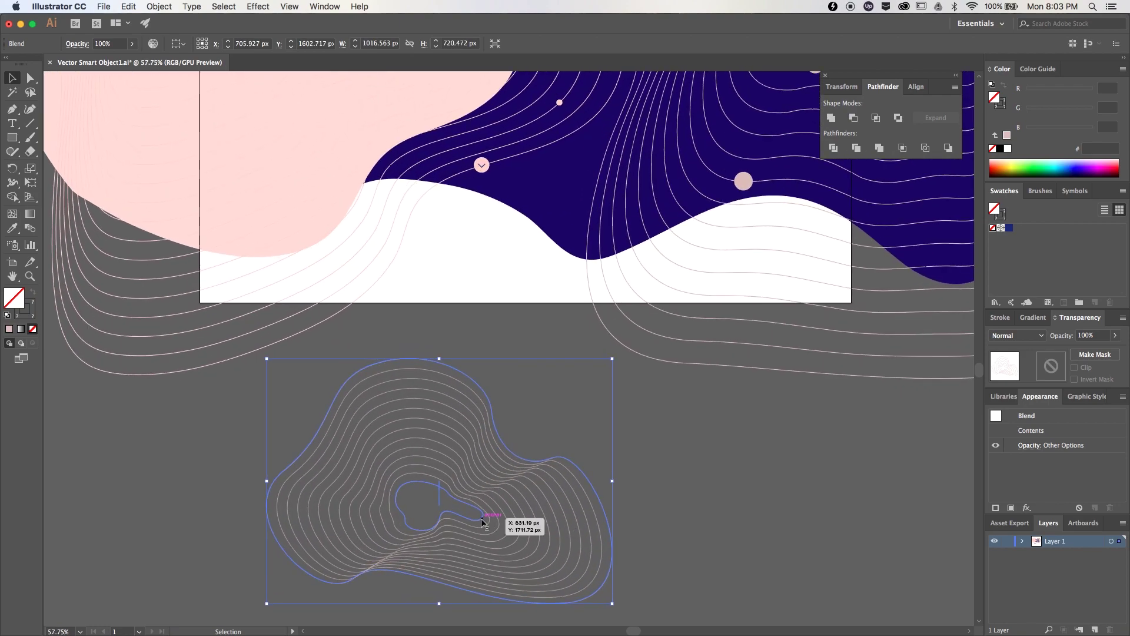
key("a")
left_click(448, 497)
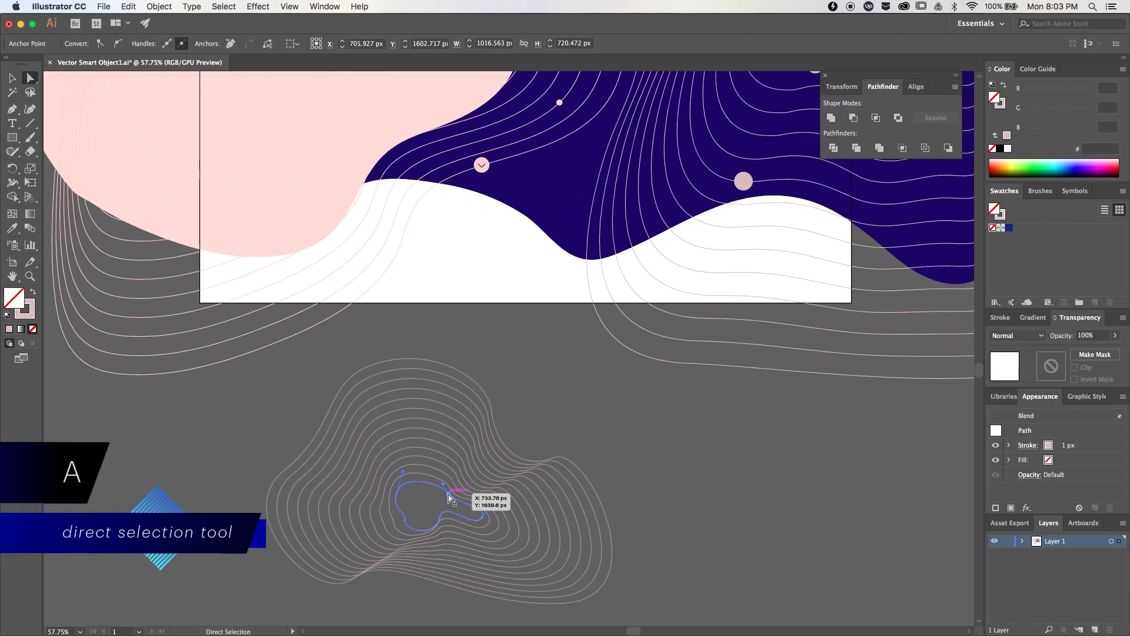
left_click_drag(449, 497, 446, 452)
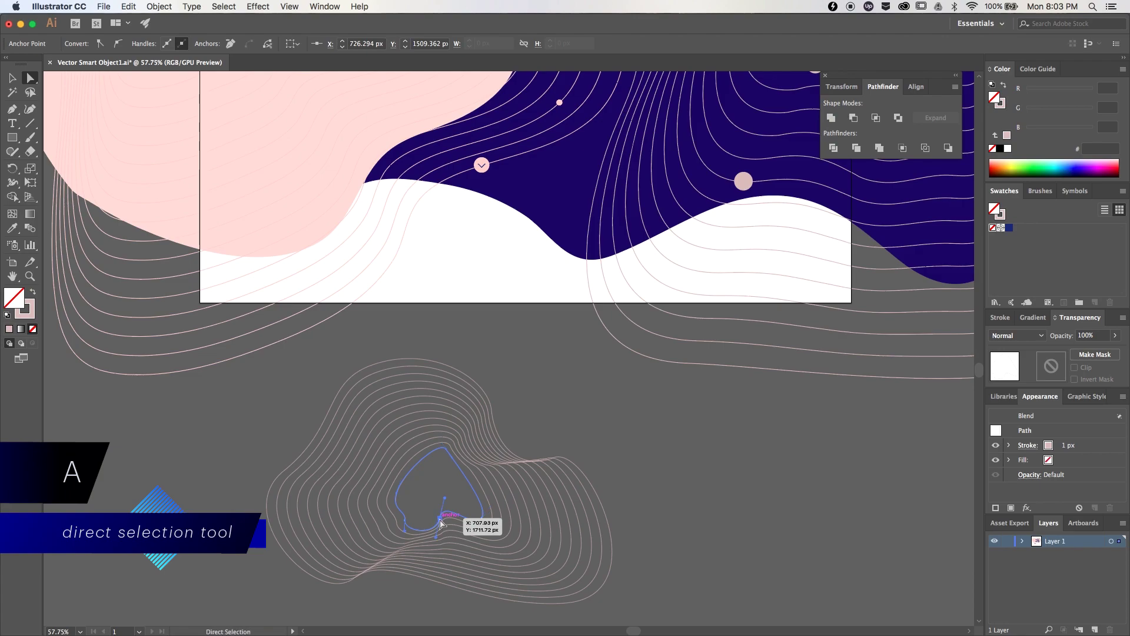
left_click_drag(440, 522, 348, 531)
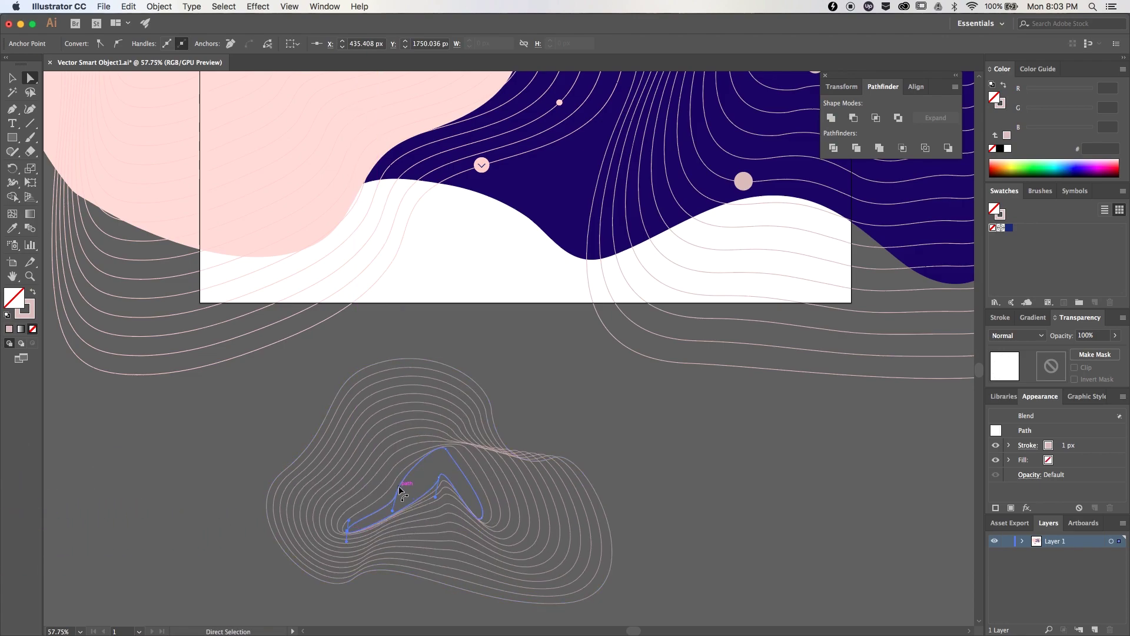
left_click_drag(400, 489, 374, 459)
mouse_move(448, 493)
left_mouse_down()
mouse_move(440, 482)
mouse_move(450, 510)
left_mouse_up()
left_click(647, 471)
Cut the contour blend and return to page_x_inter.psd, expanding the 2nd section group
key("v")
left_click(363, 554)
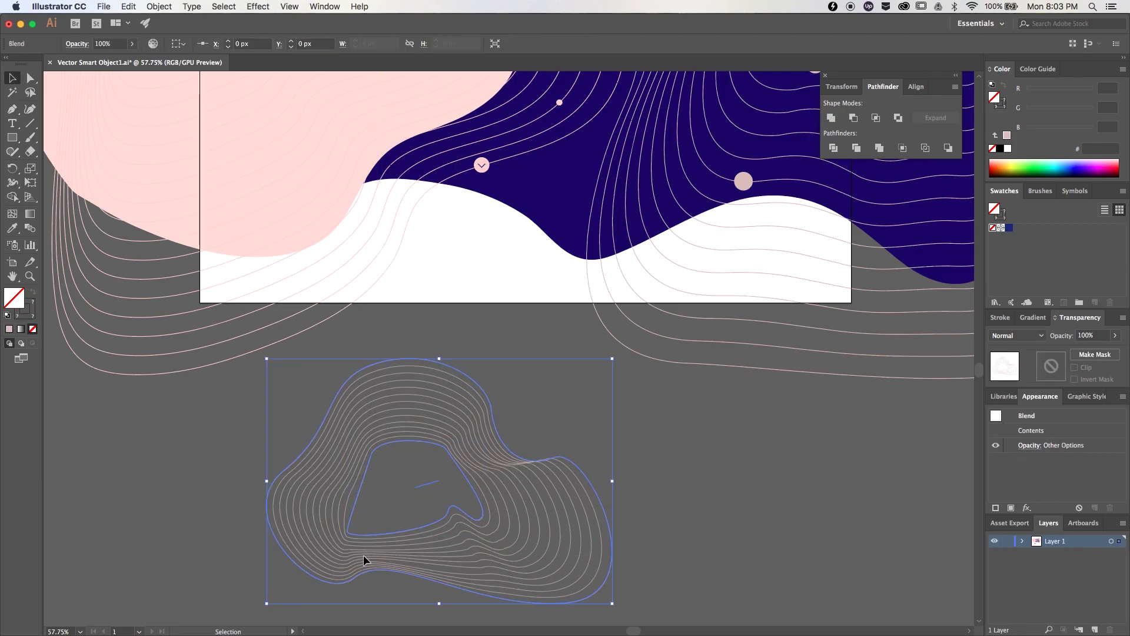
key("Delete")
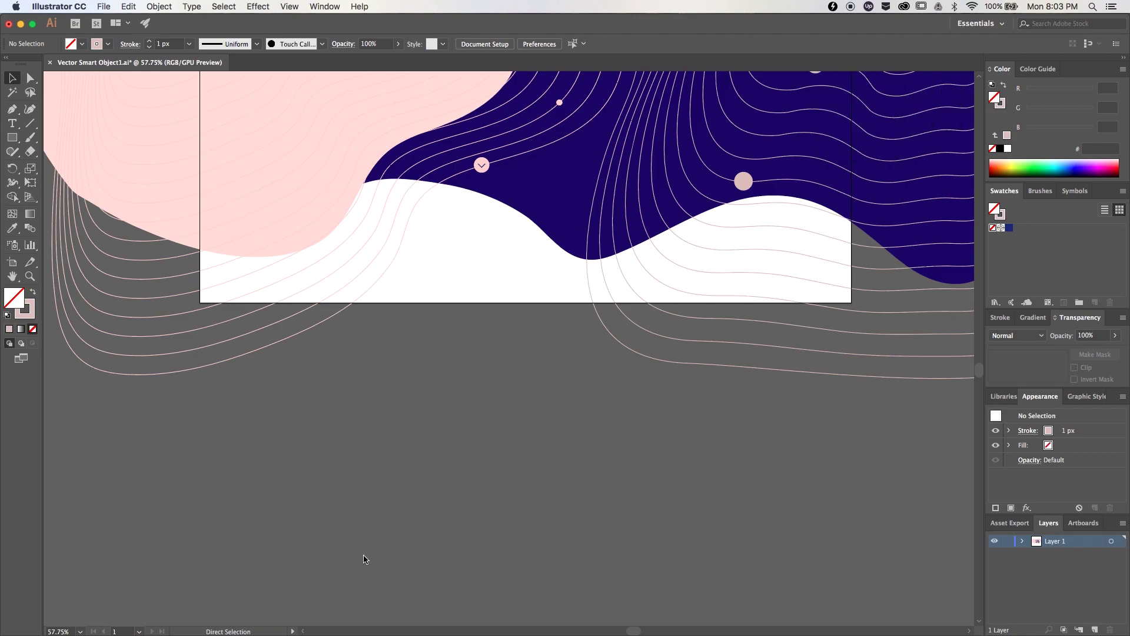
key("super+Tab")
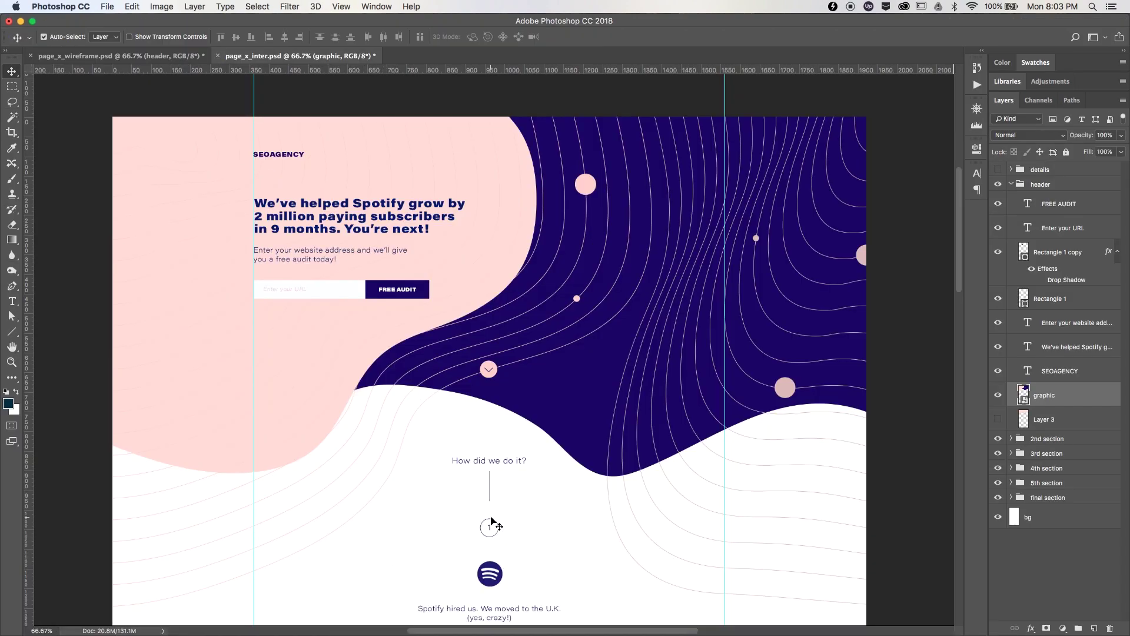
scroll(492, 521, "down", 5)
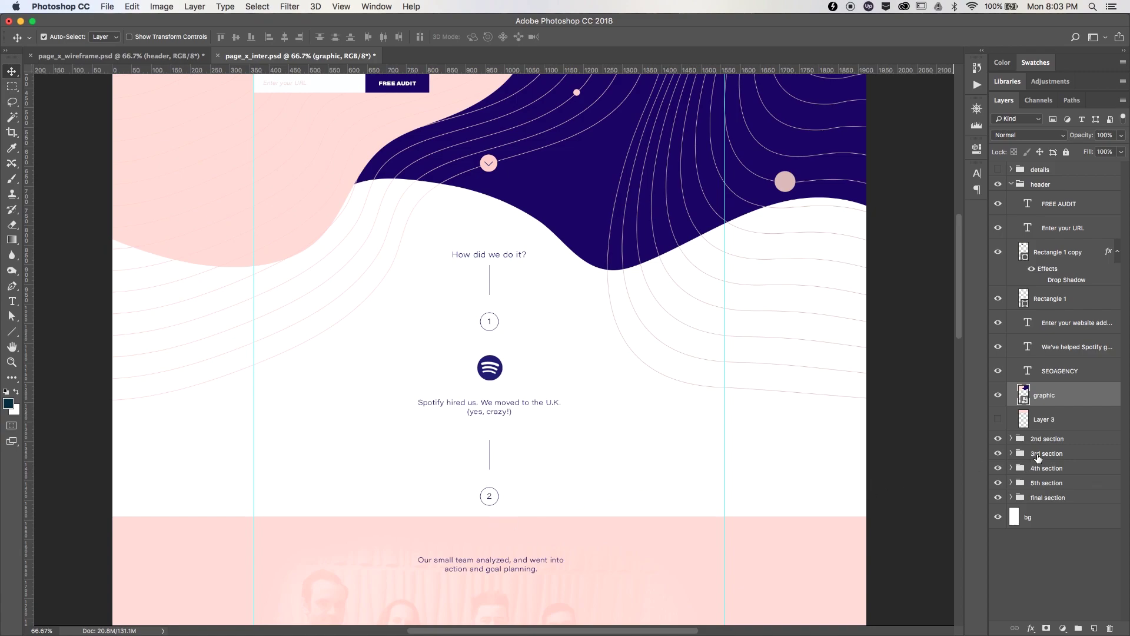
left_click(1010, 439)
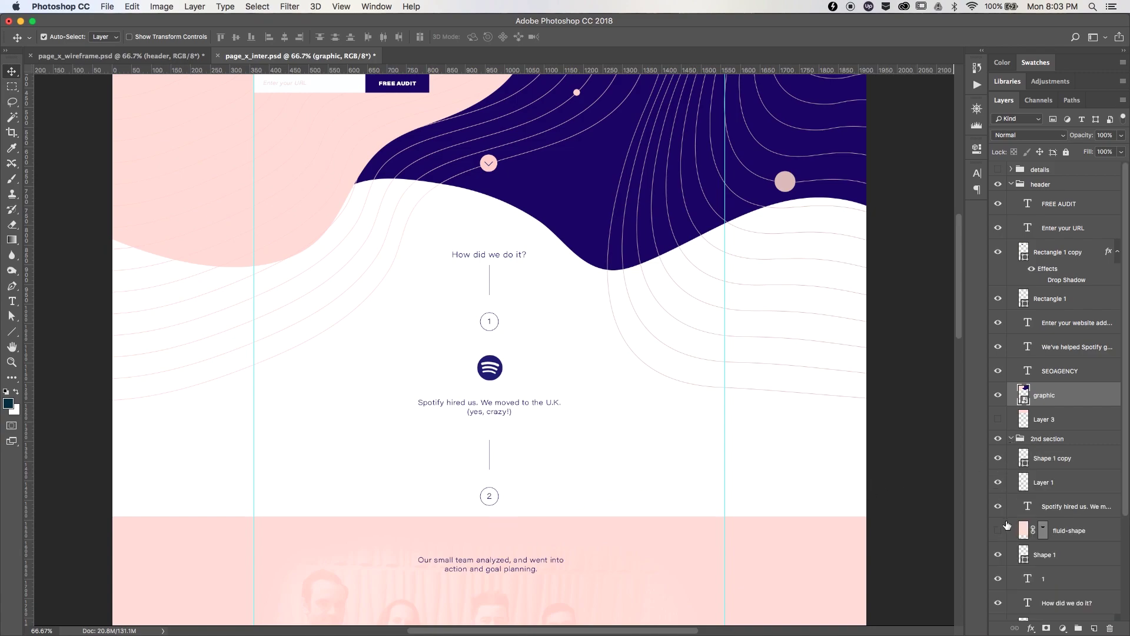
Show the pink fluid-shape blob behind the Spotify caption and nudge its top-right anchor down
left_click(999, 530)
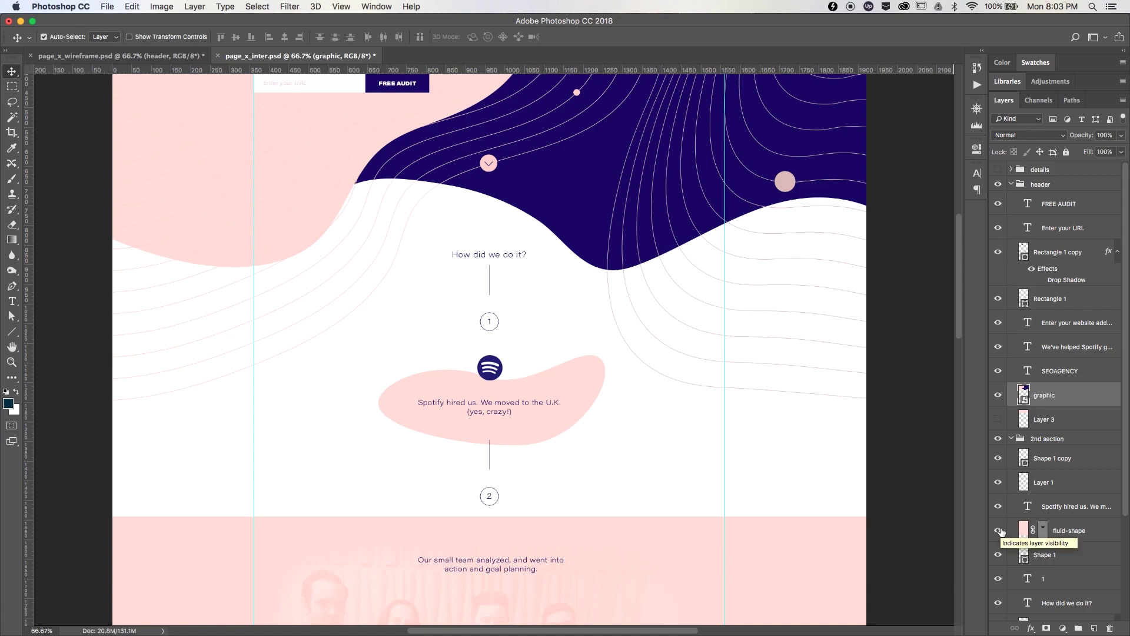
left_click(587, 391)
key("a")
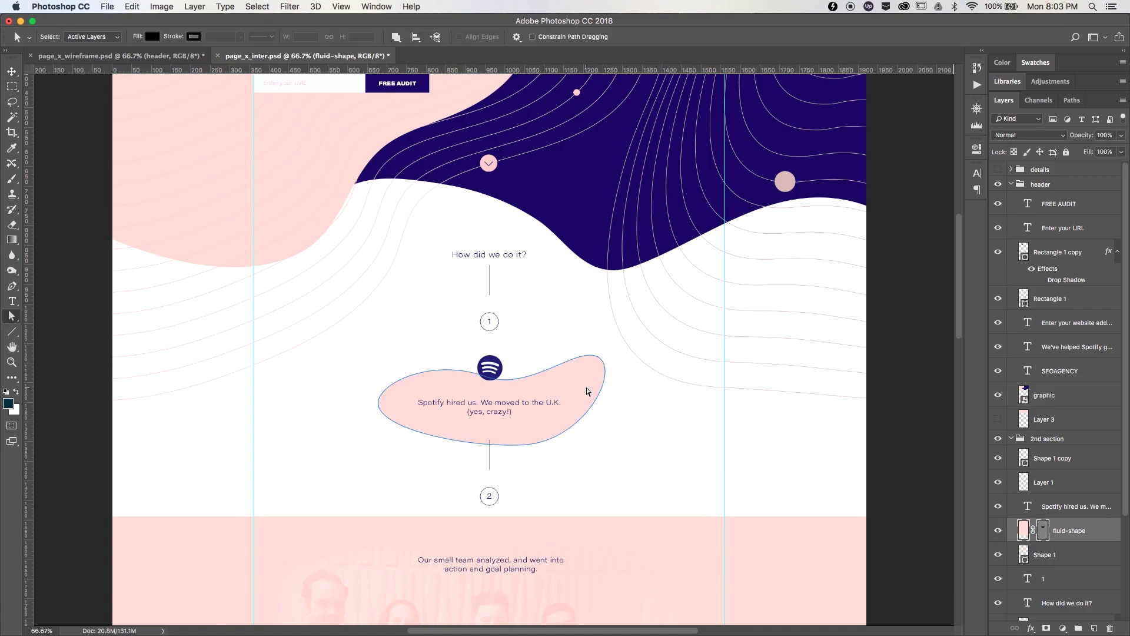
mouse_move(603, 360)
left_mouse_down()
mouse_move(606, 389)
mouse_move(601, 358)
left_mouse_up()
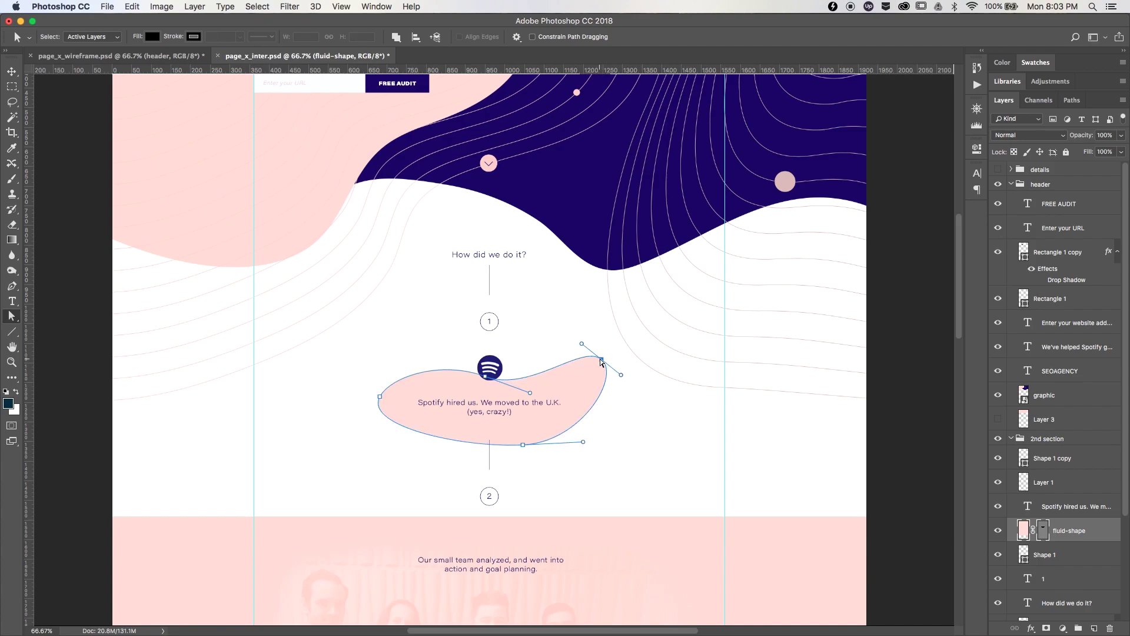
key("v")
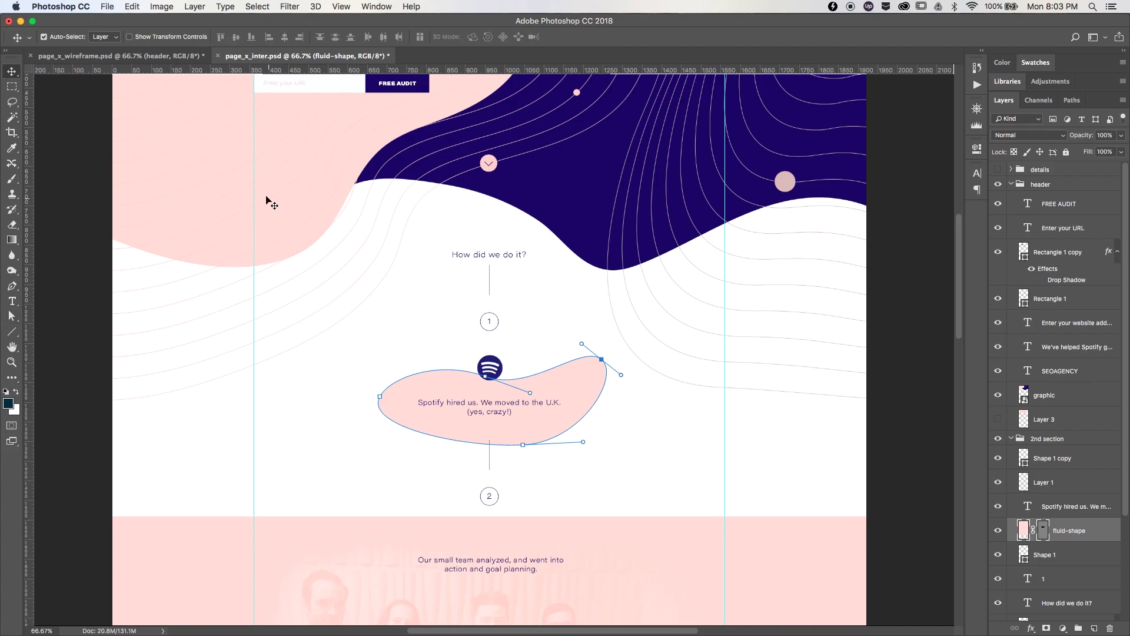
left_click(602, 457)
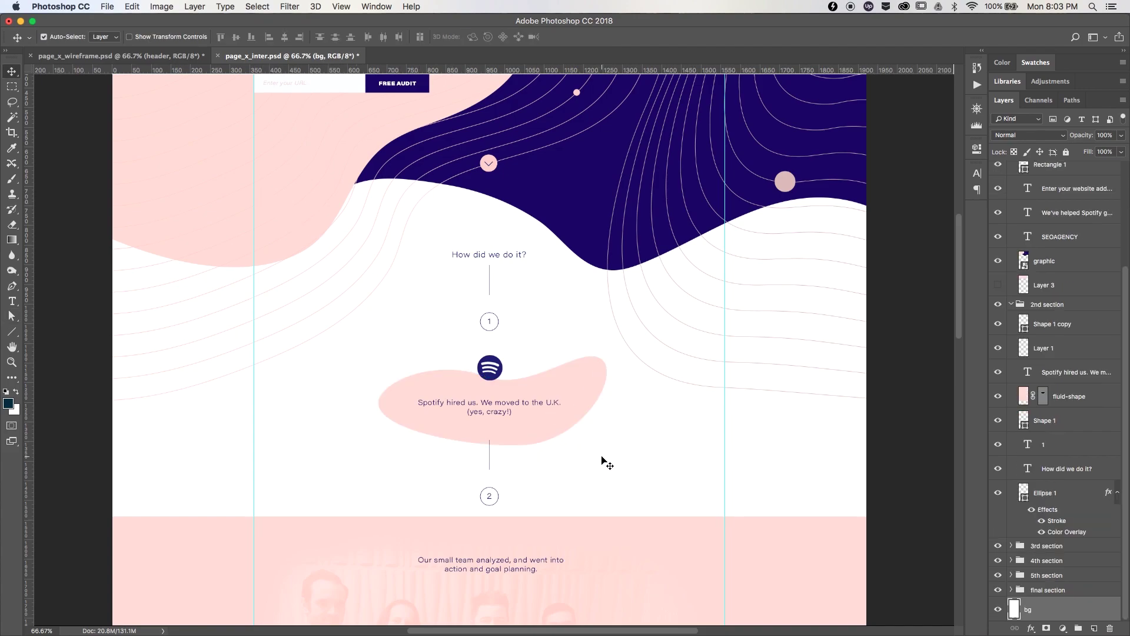
In the section 3 group, hide the pink band, move fluid-shape above section-shape and release its clipping mask
left_click(528, 405)
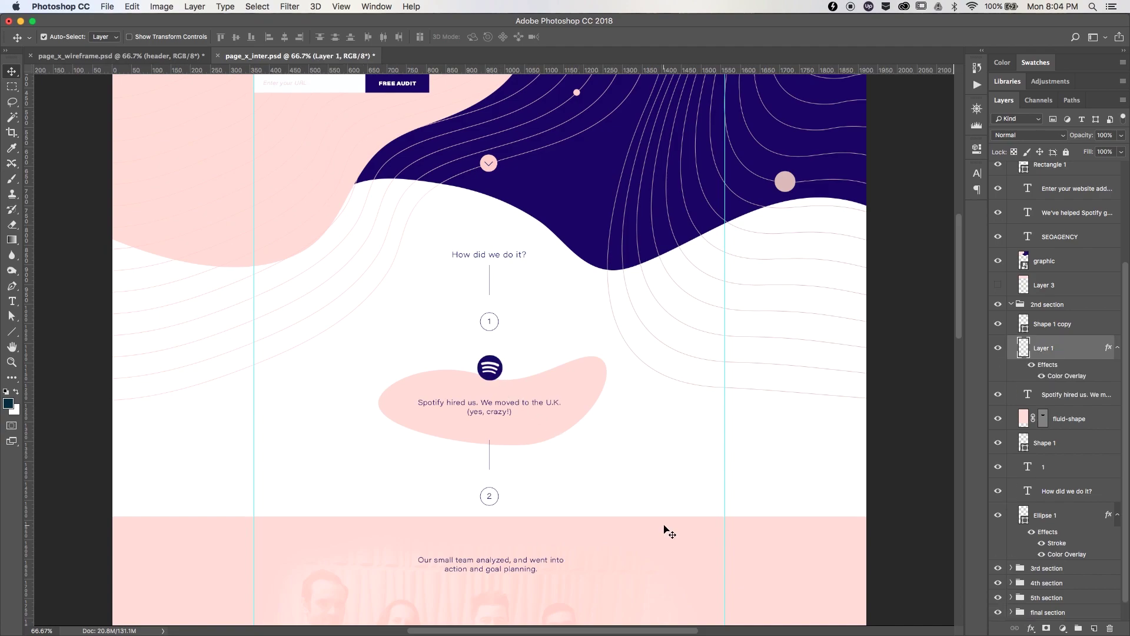
scroll(667, 530, "down", 5)
scroll(668, 531, "down", 1)
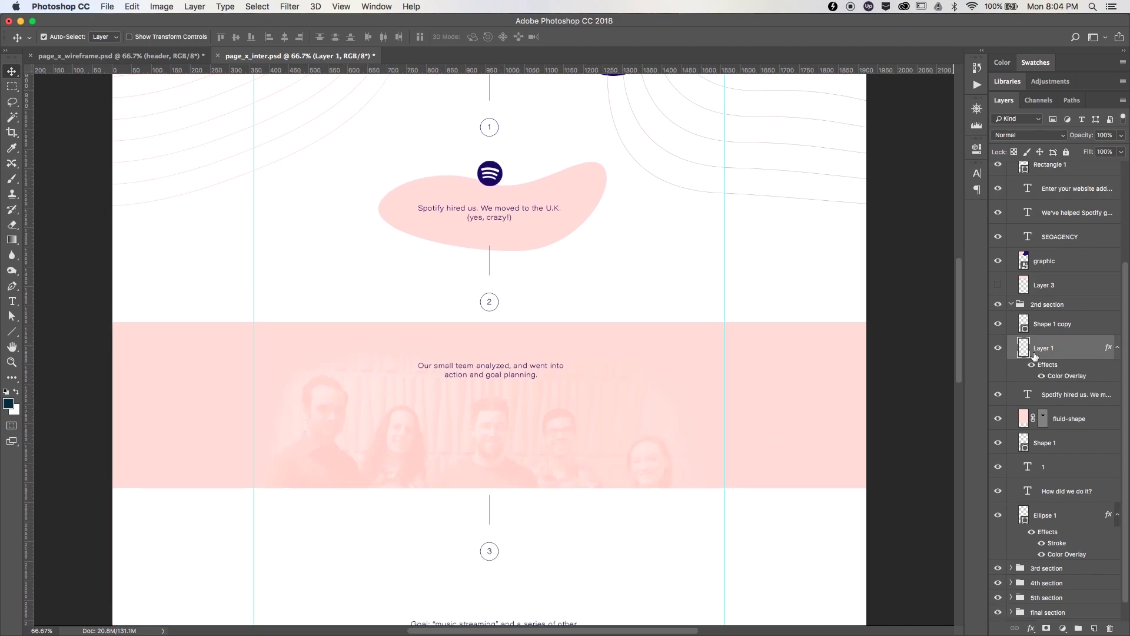
scroll(1034, 355, "down", 1)
left_click(1010, 545)
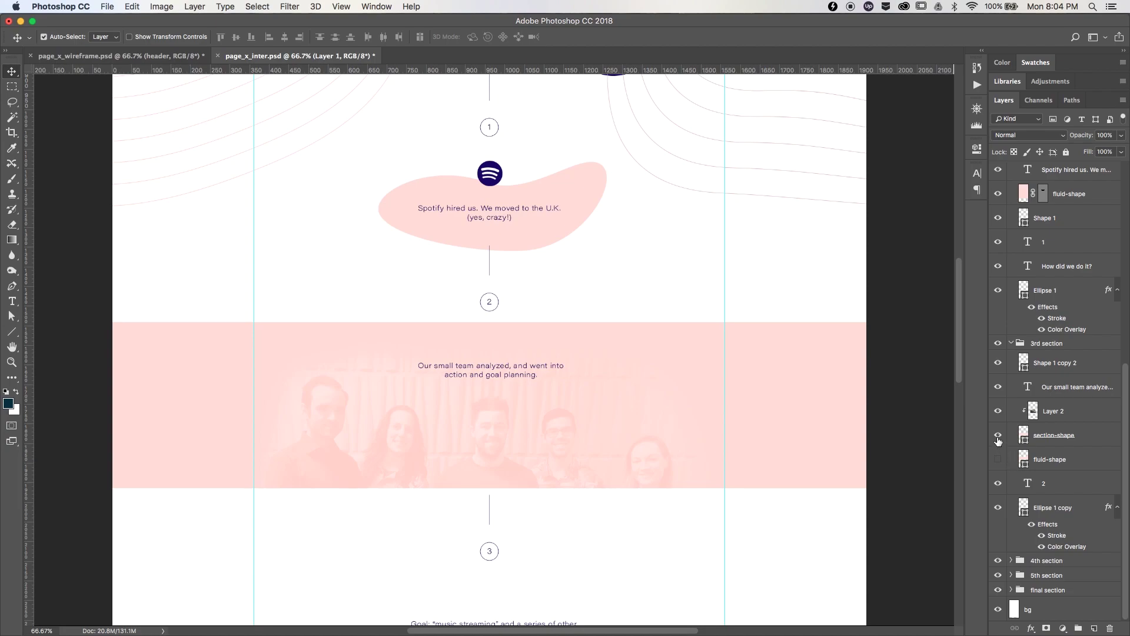
left_click(998, 437)
left_click_drag(1054, 467, 1051, 434)
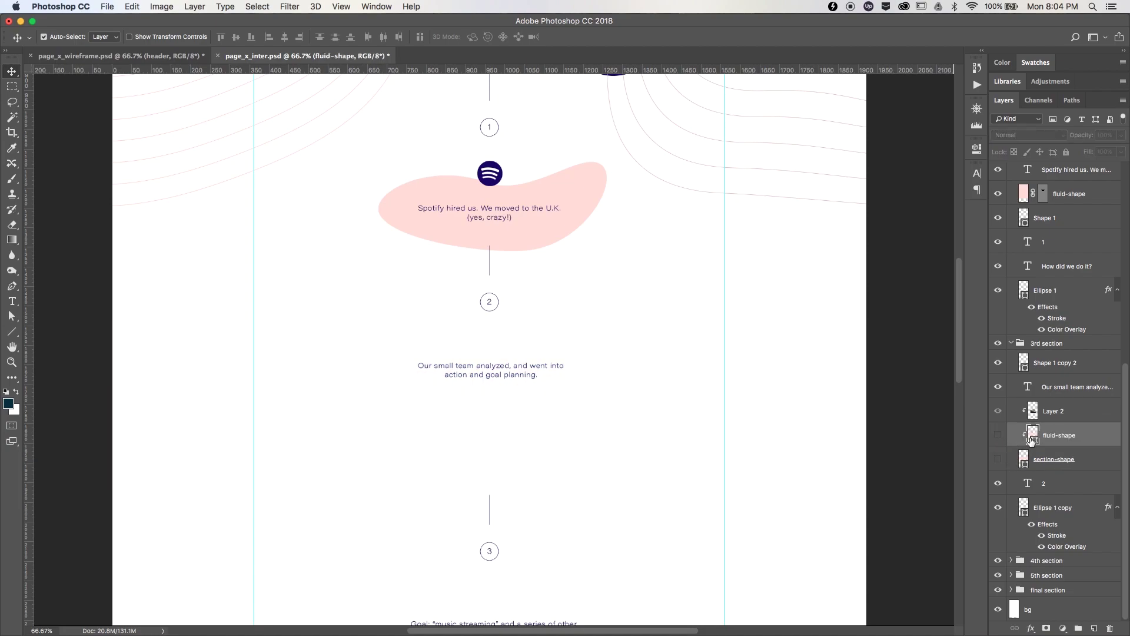
right_click(1055, 431)
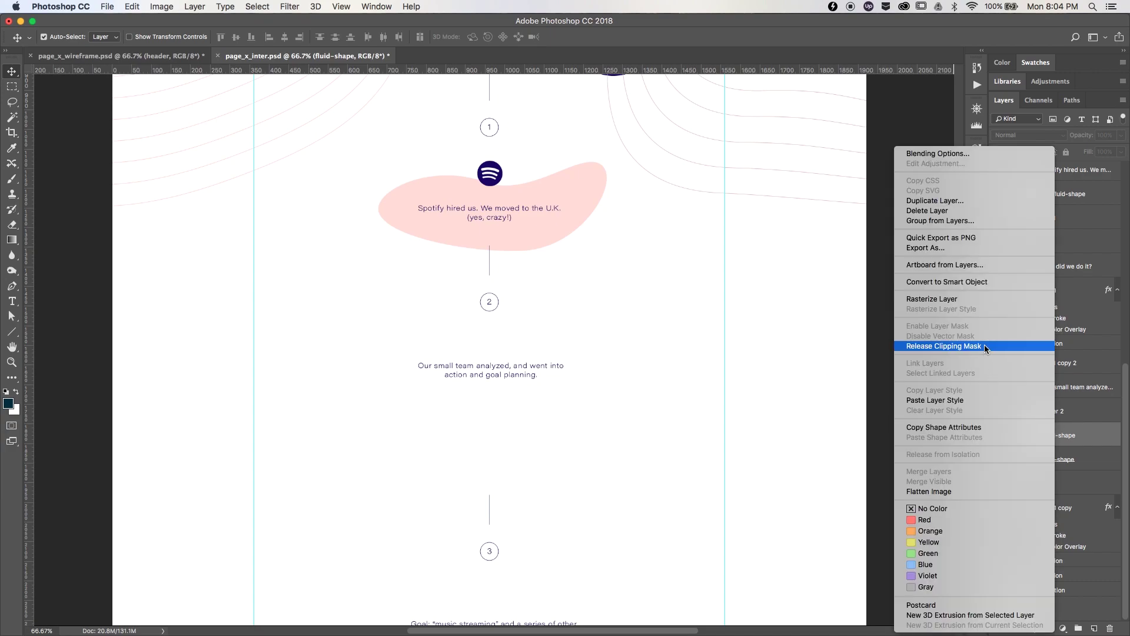
left_click(944, 345)
Show the pink fluid wave and clip the team photo Layer 2 inside it
left_click(1055, 415)
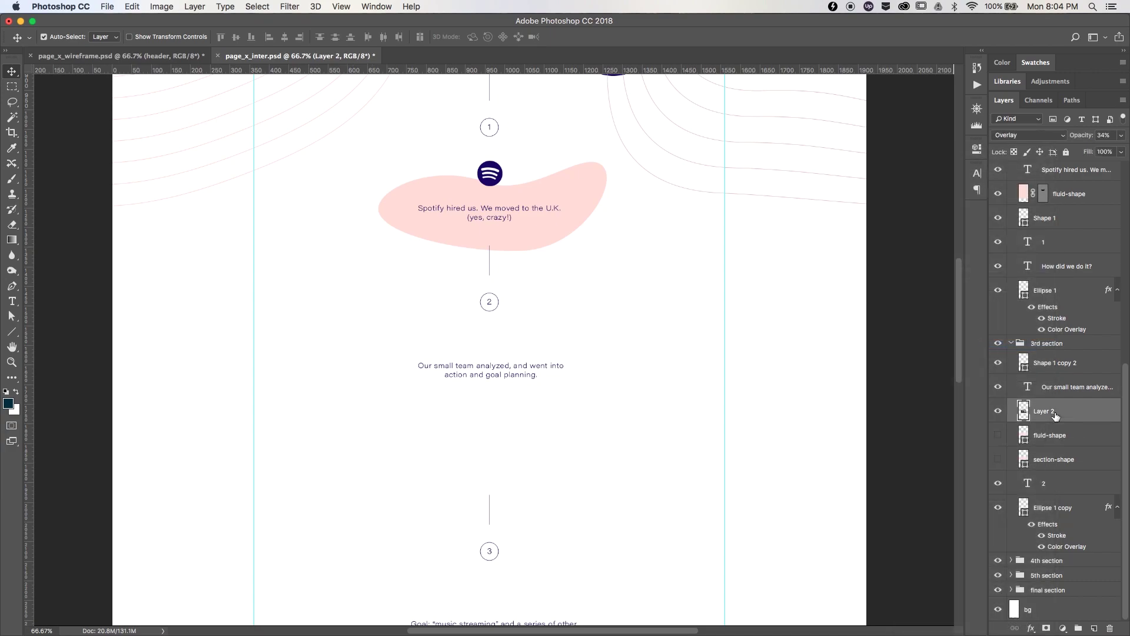
left_click(997, 435)
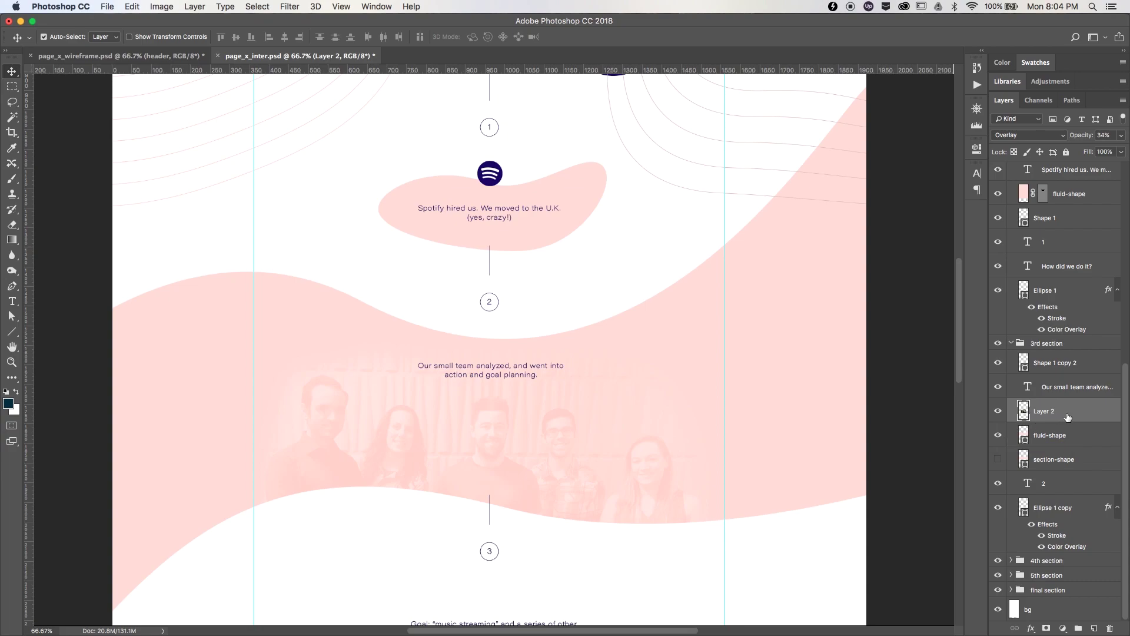
left_click(998, 412)
left_click(997, 411)
right_click(1073, 414)
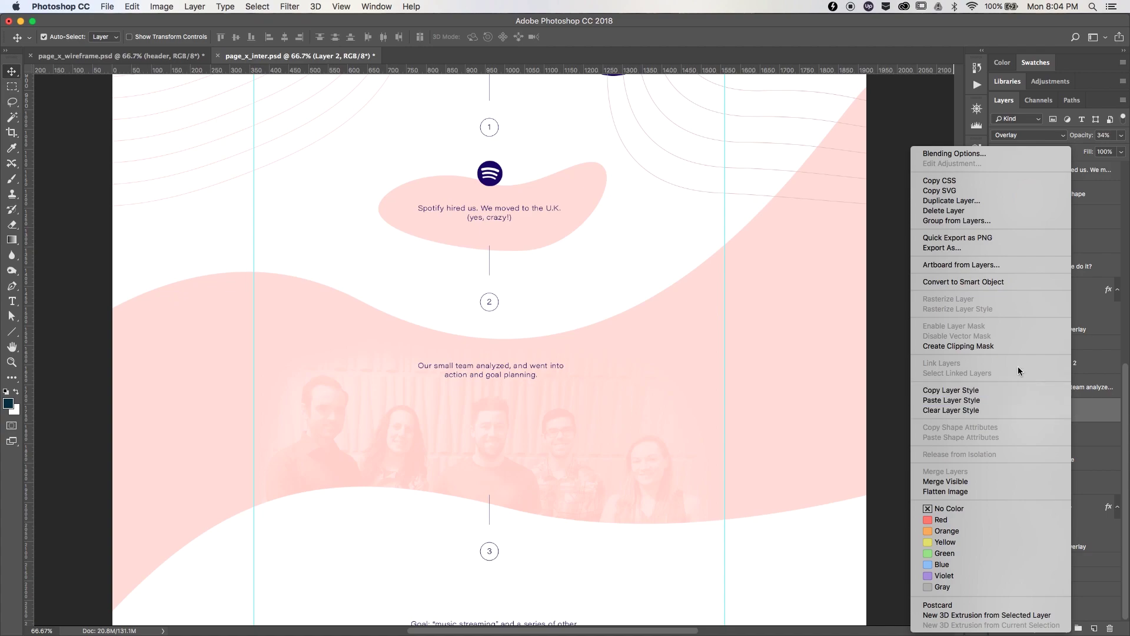
left_click(1006, 351)
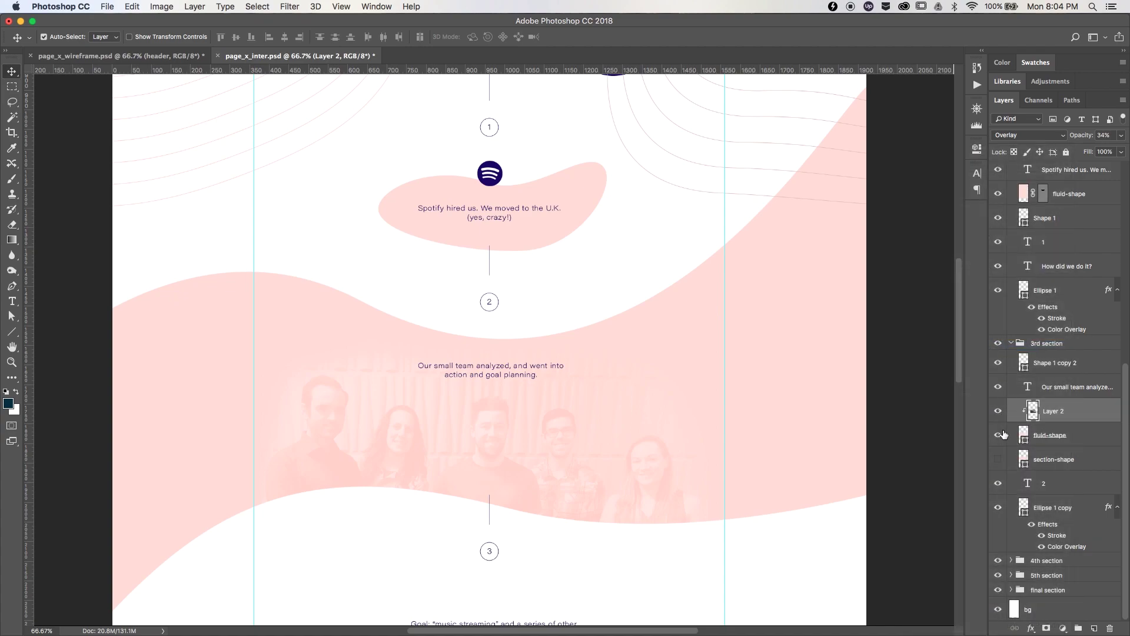
Expand the section 4 group and show the pink blob behind its text
scroll(759, 479, "down", 5)
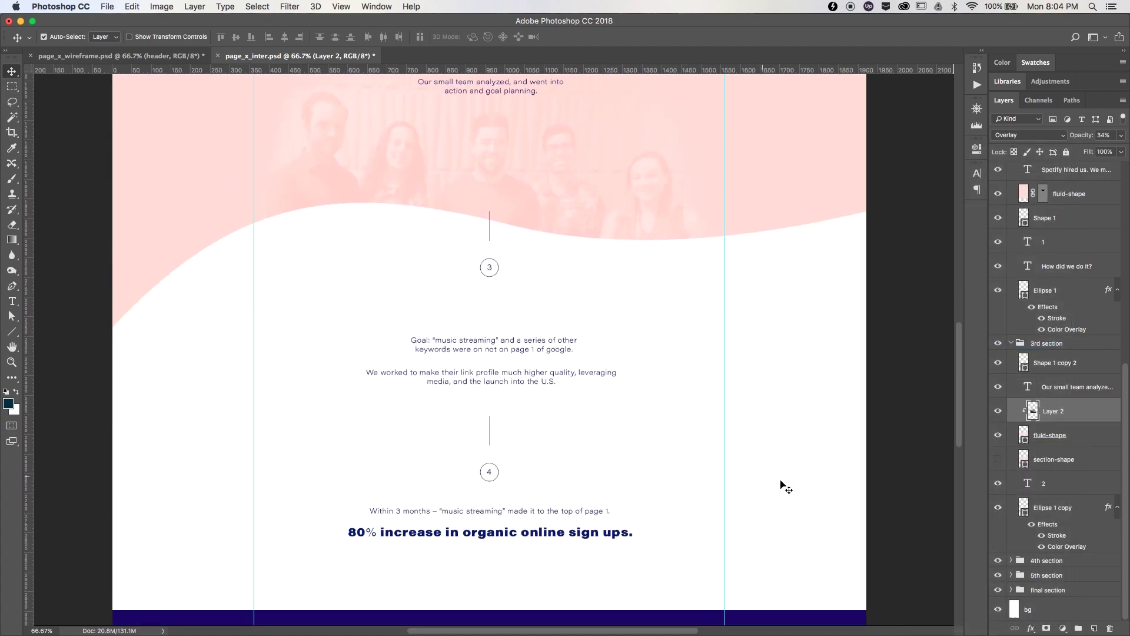
left_click(1011, 561)
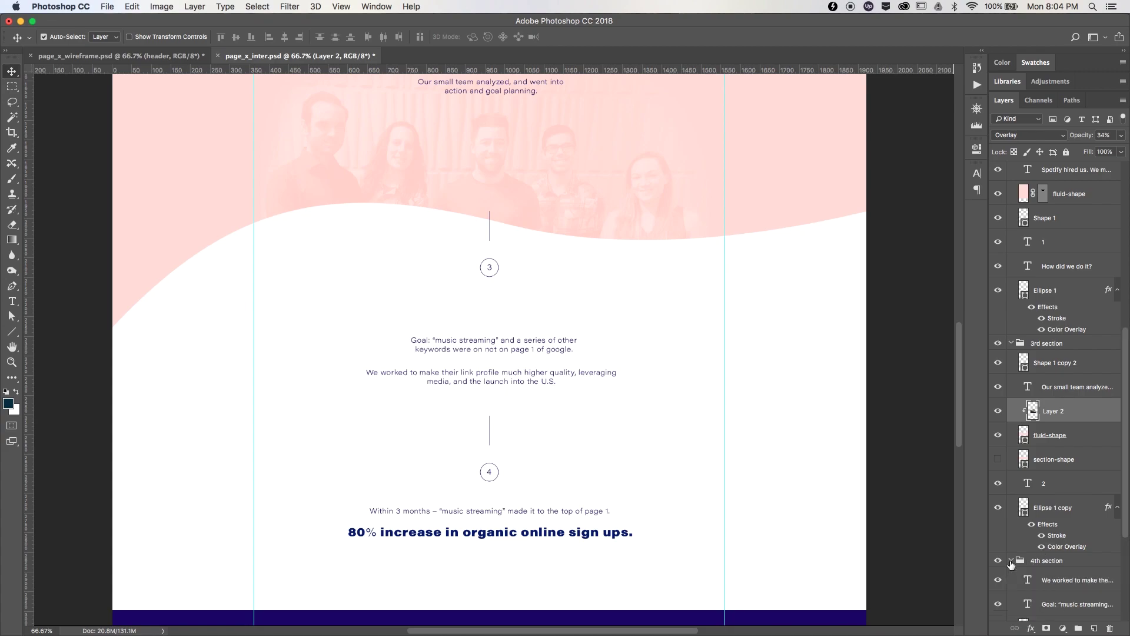
scroll(1010, 563, "down", 3)
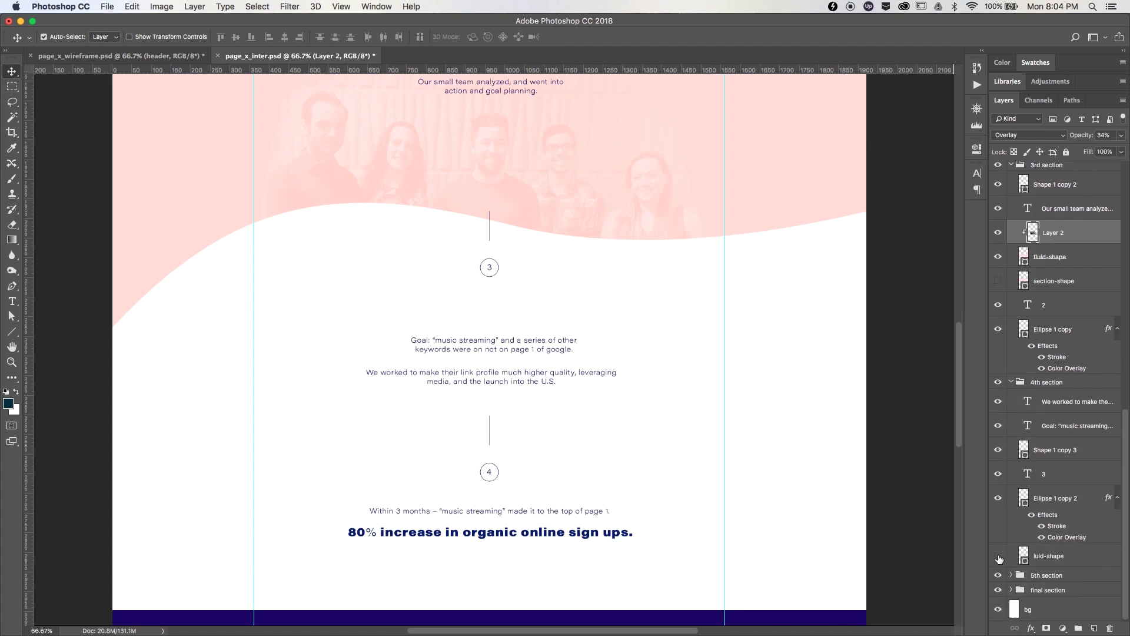
left_click(998, 557)
Raise the blob's right anchor point slightly to reshape its top-right curve
key("a")
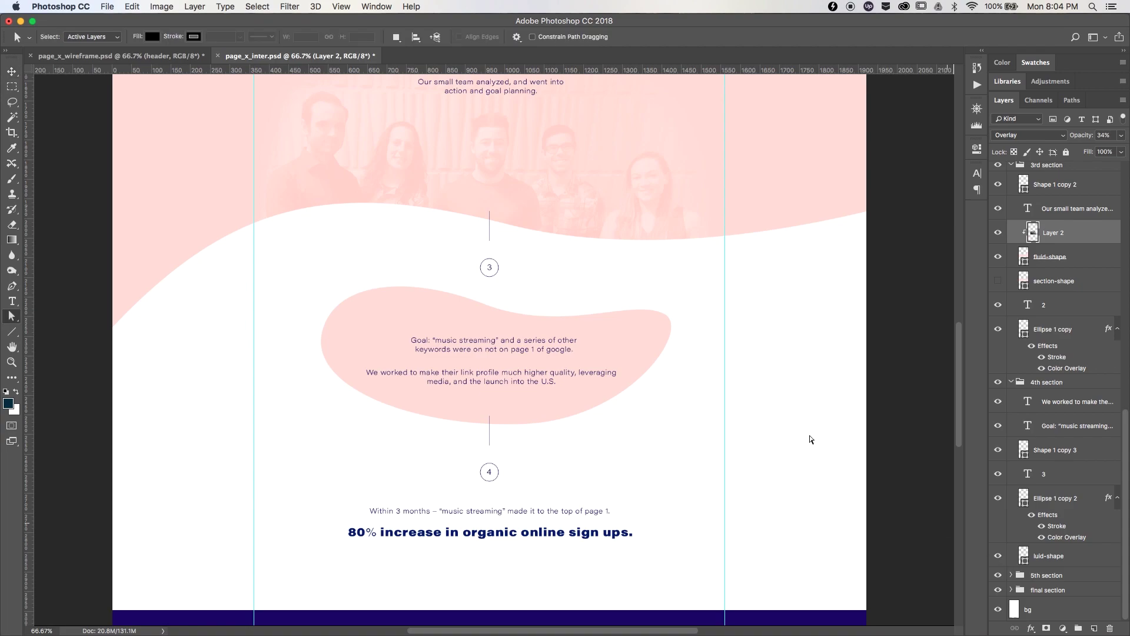
left_click(657, 329)
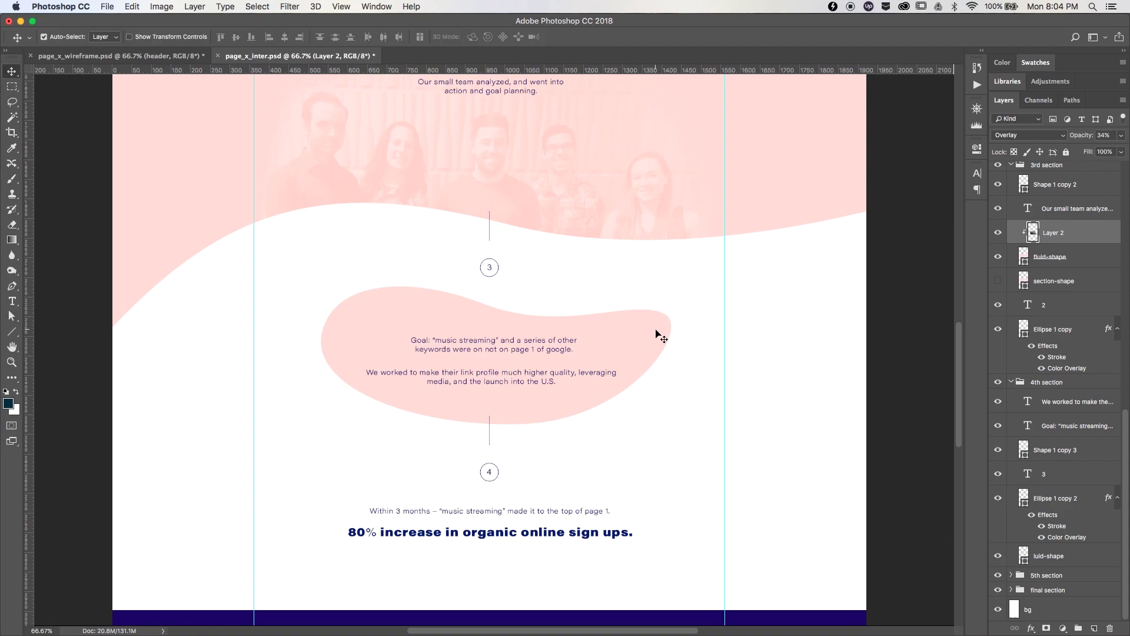
left_click(665, 315)
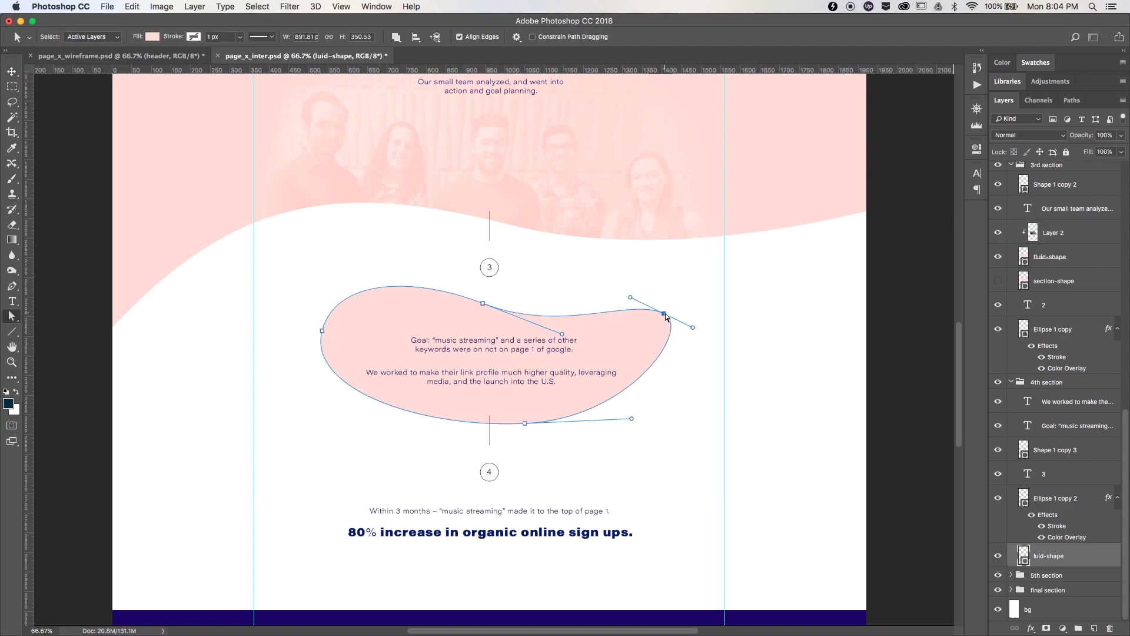
left_click_drag(665, 316, 665, 312)
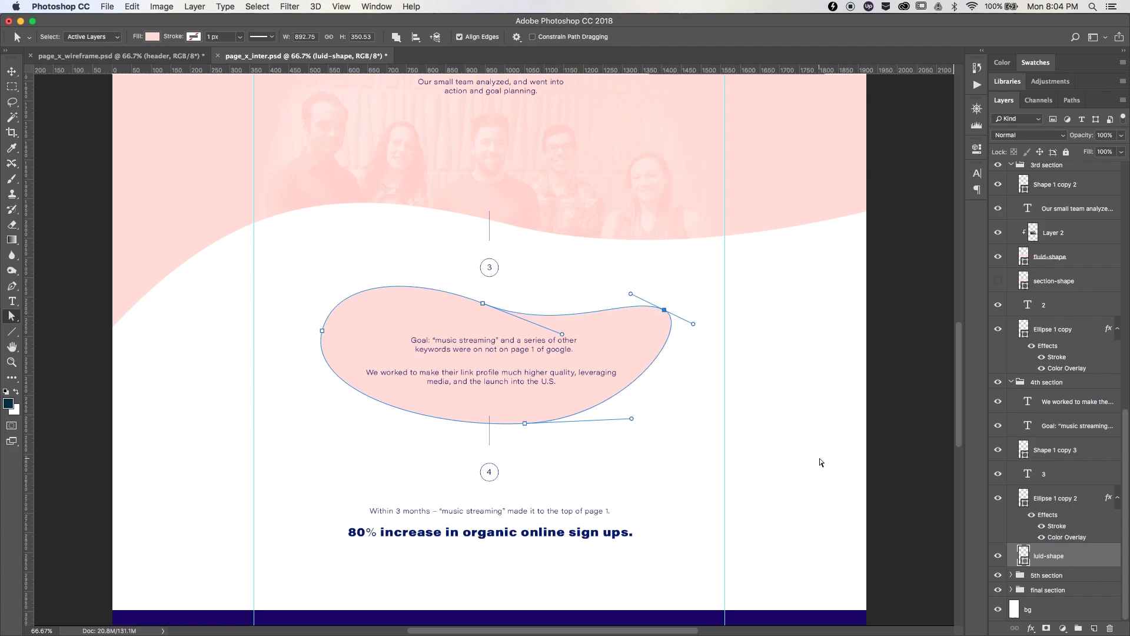
Expand the section 5 layer group and scroll further down the Layers panel
left_click(1011, 576)
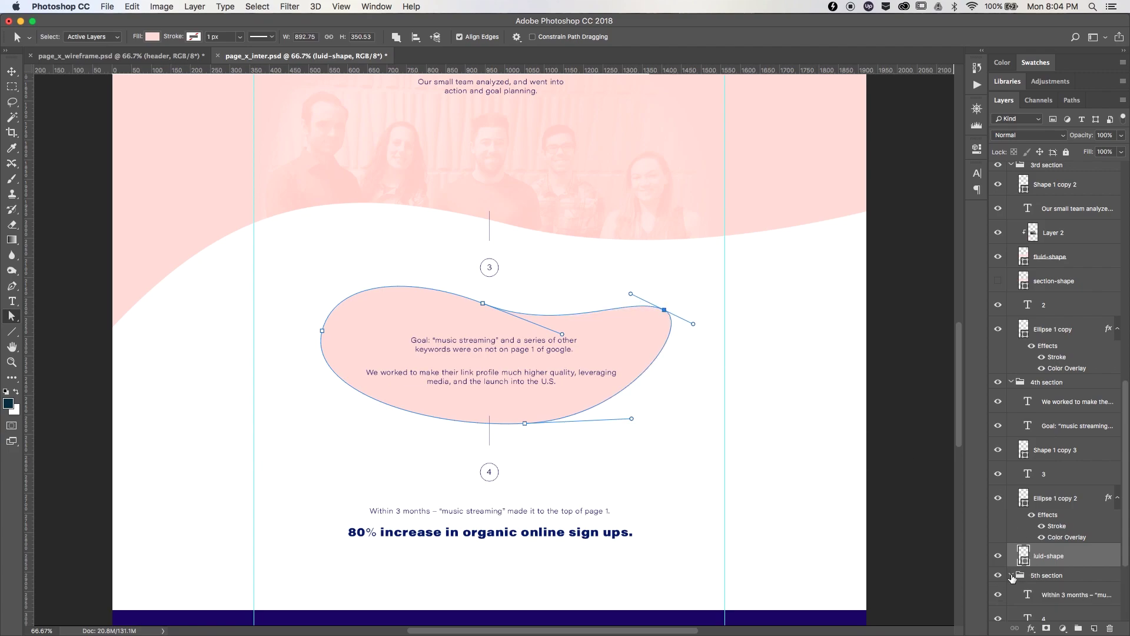
scroll(1006, 577, "down", 5)
scroll(677, 493, "down", 5)
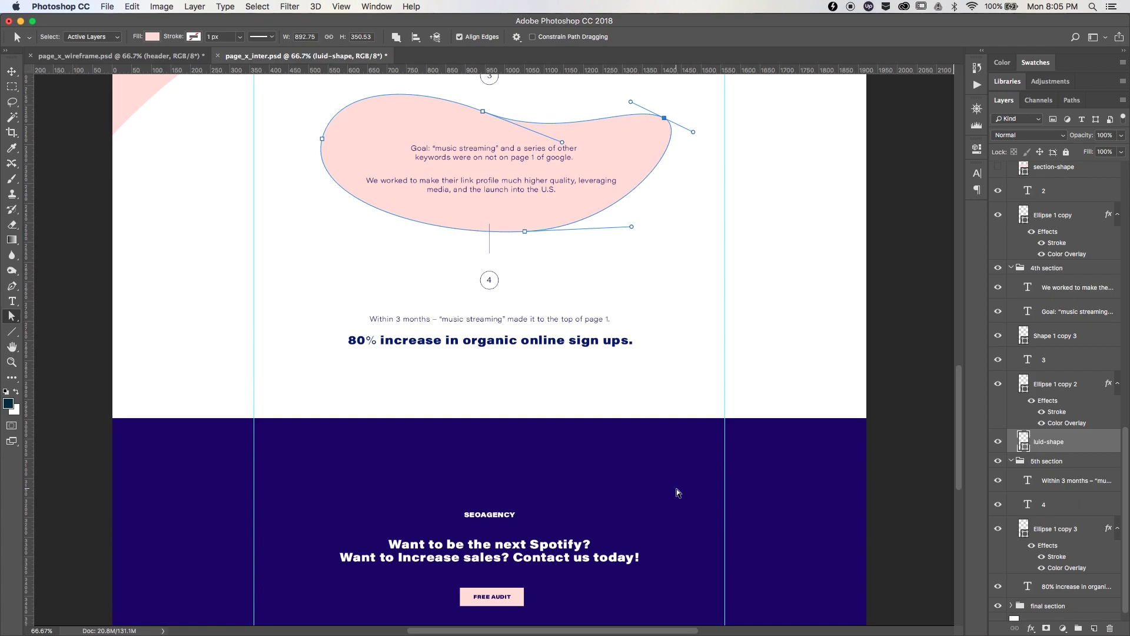
scroll(1091, 533, "down", 1)
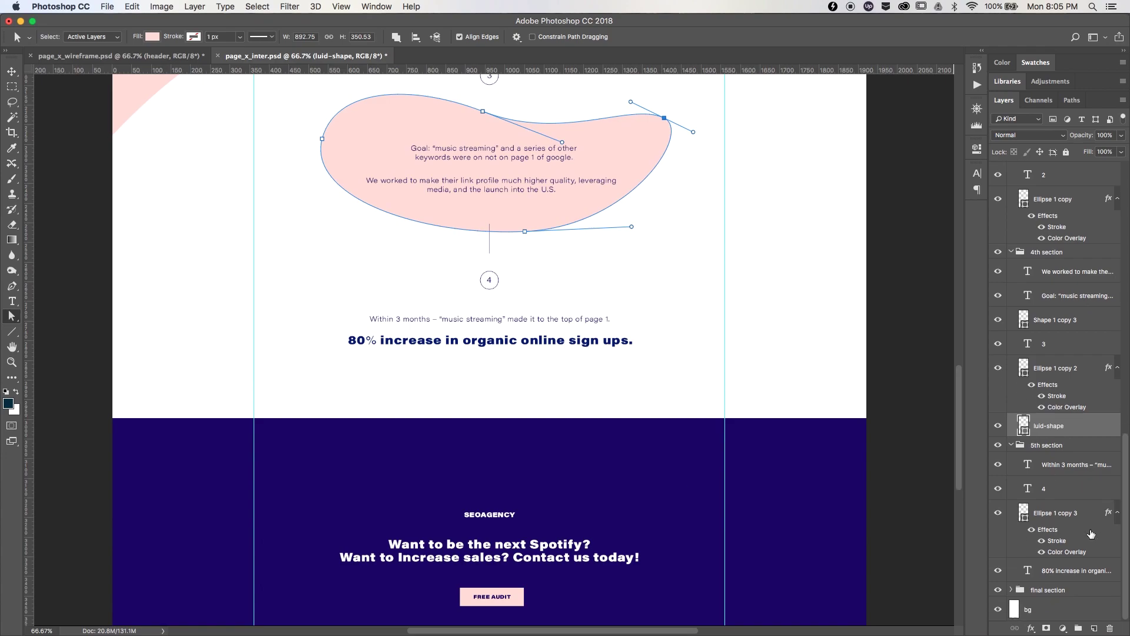
In the final section group, show fluid-lines and fluid-background and hide section-shape
left_click(603, 331)
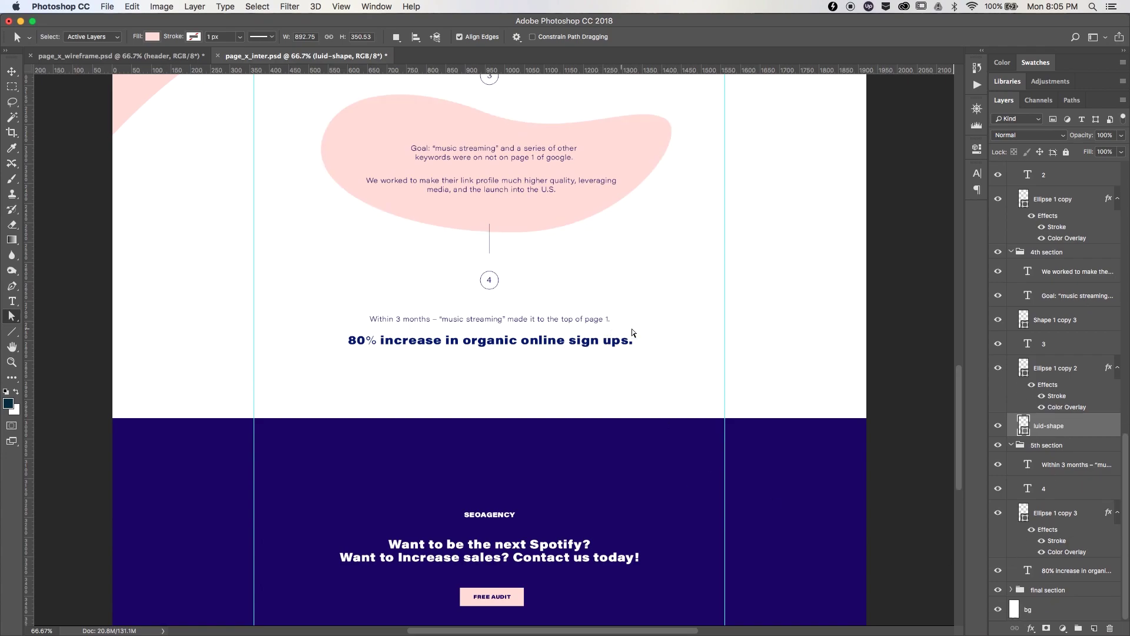
key("v")
scroll(675, 425, "down", 4)
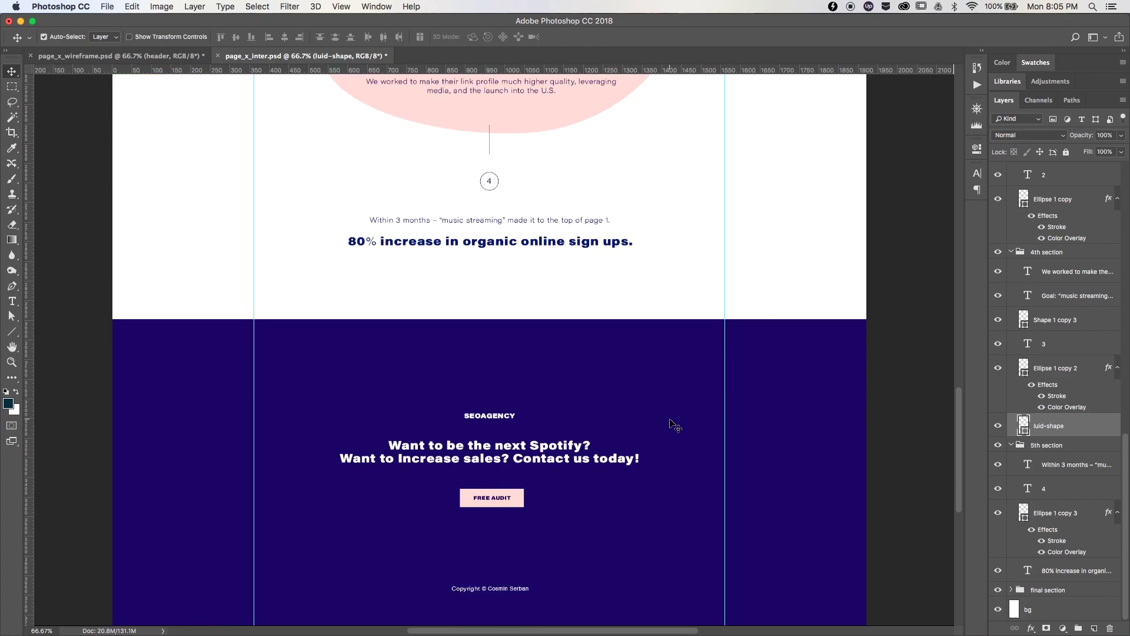
left_click(1011, 589)
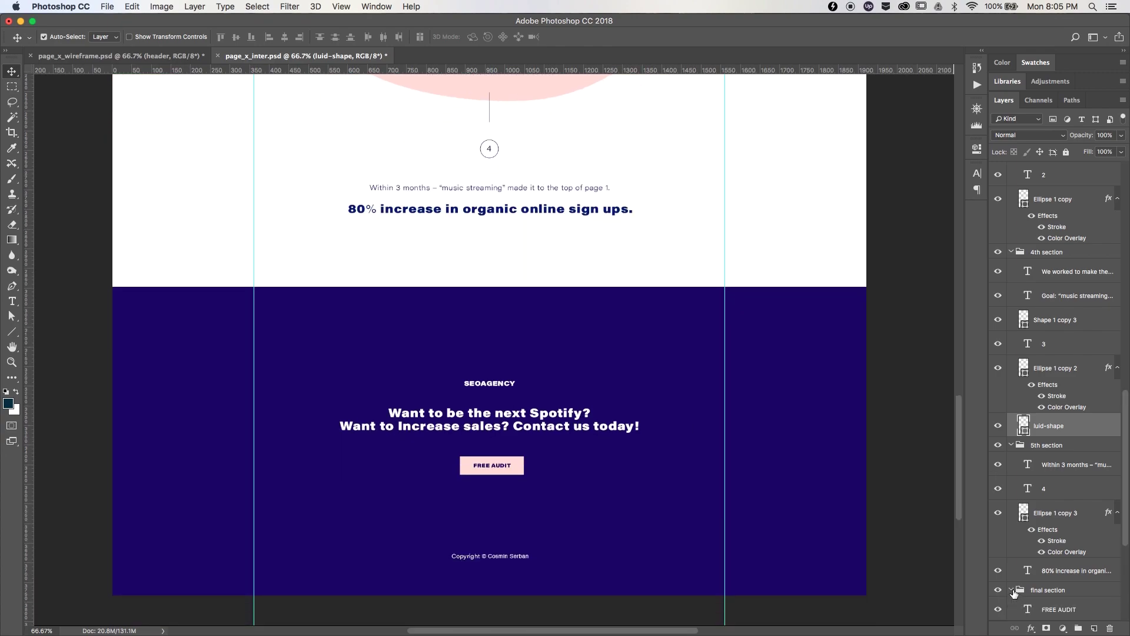
scroll(1013, 592, "down", 5)
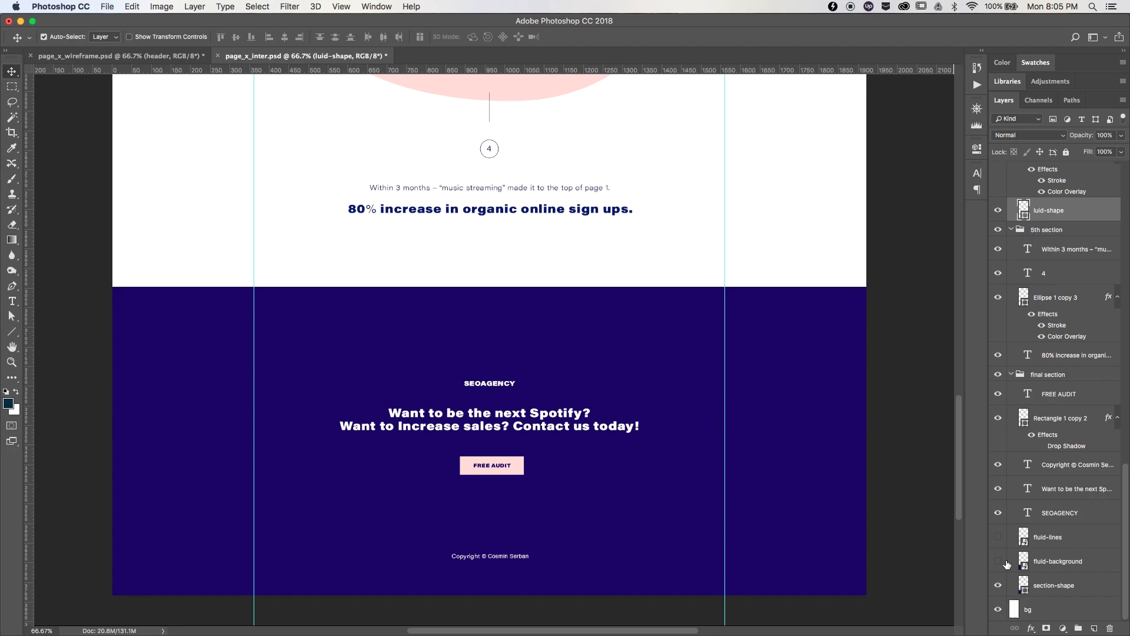
left_click(998, 538)
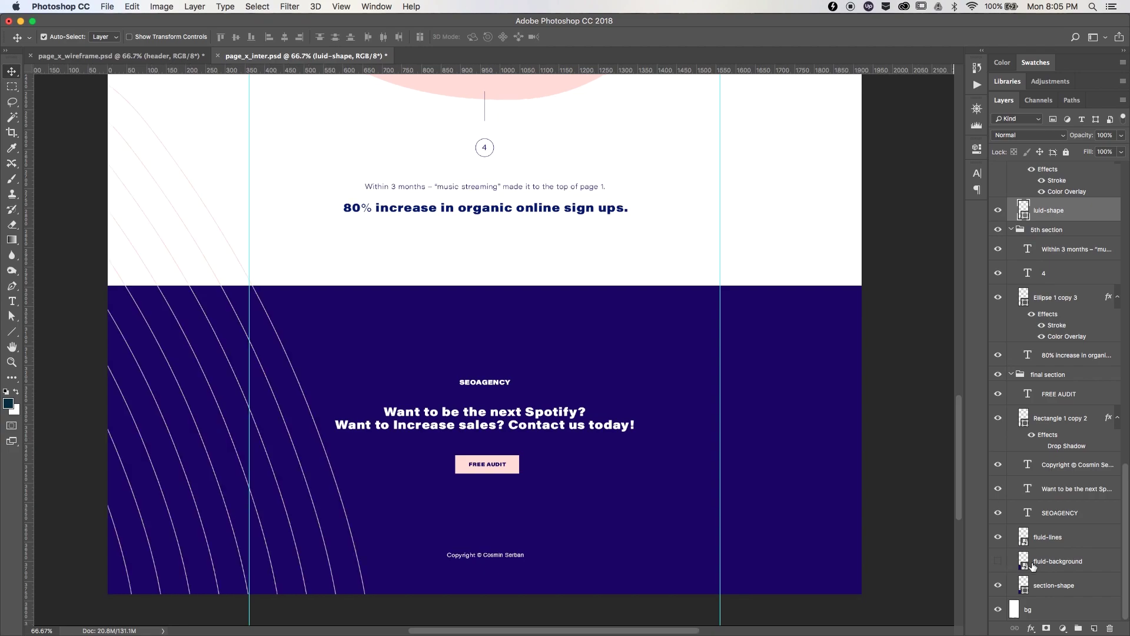
left_click(997, 562)
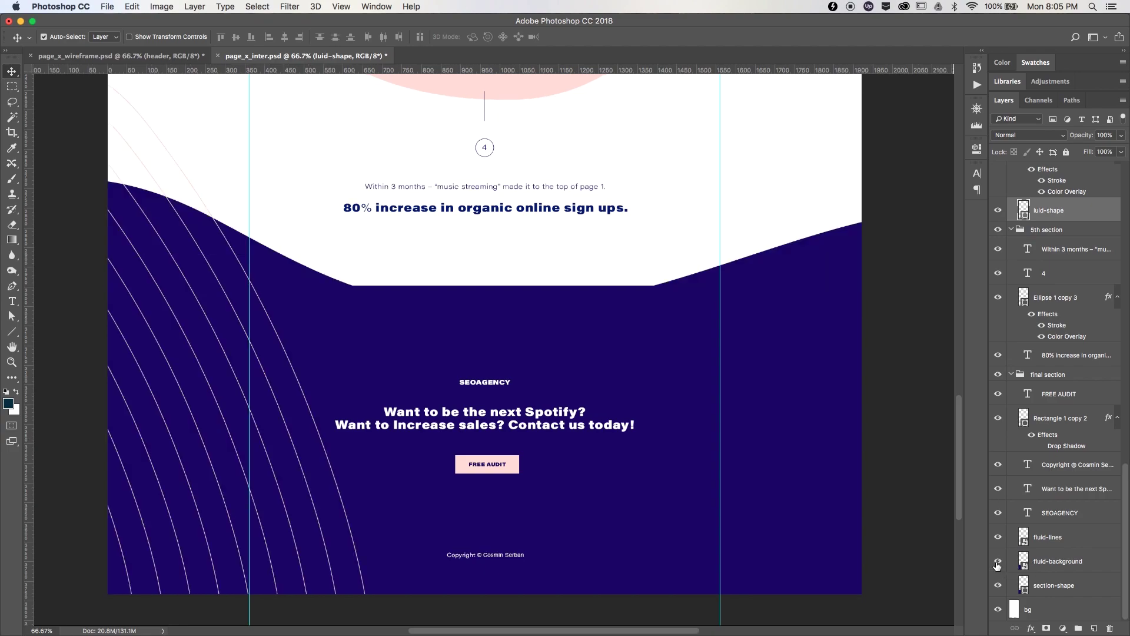
left_click(998, 587)
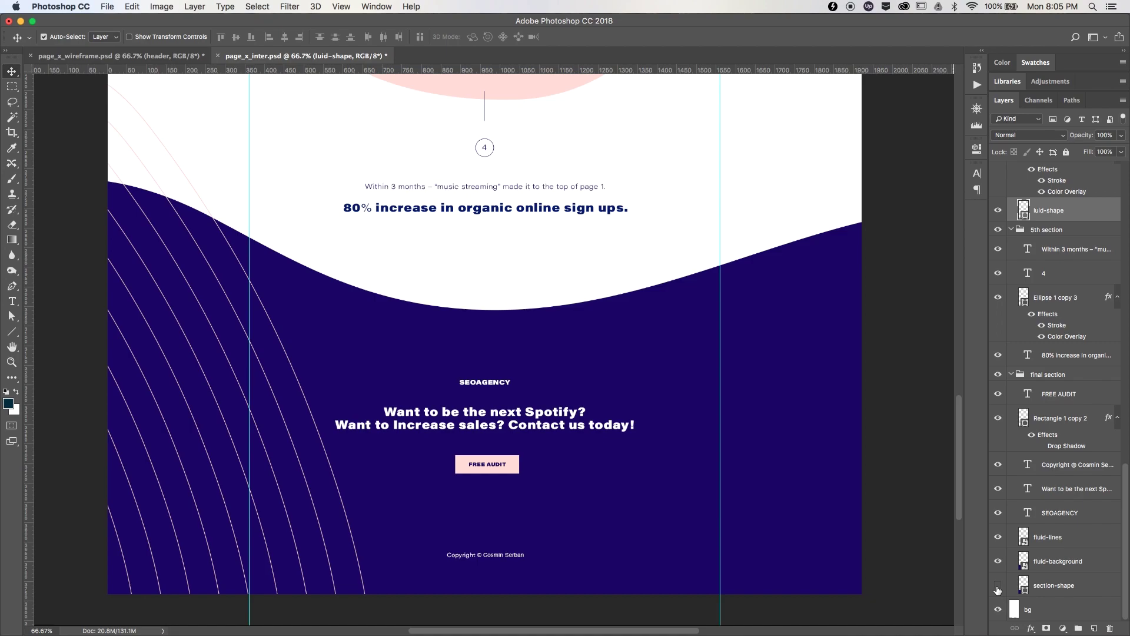